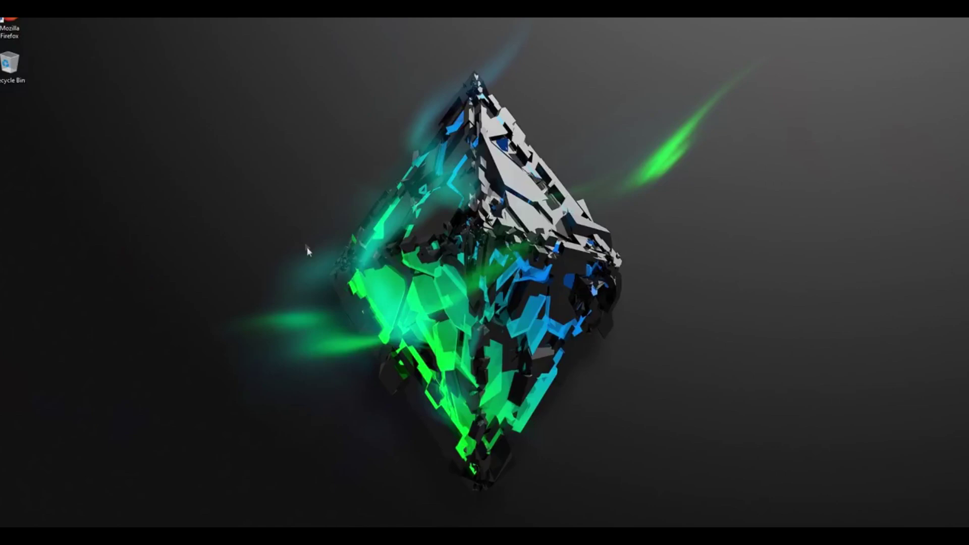
# Launch Firefox and go to myetherwallet.com
pyautogui.doubleClick(9, 20)
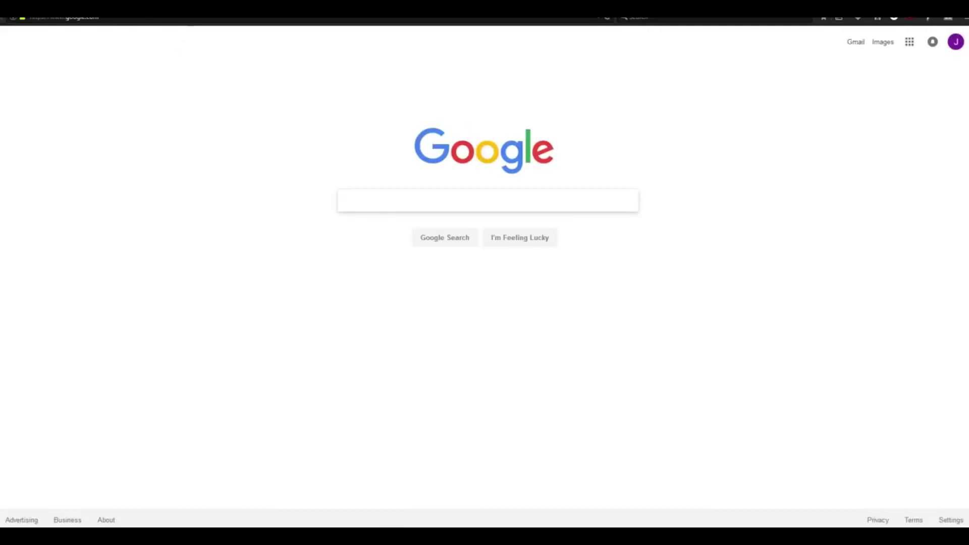
pyautogui.write('myetherwallet')
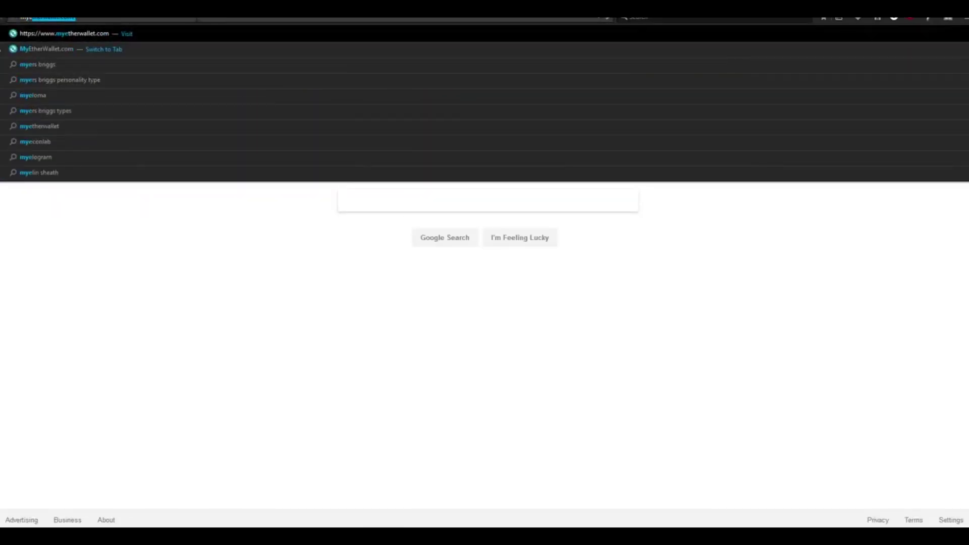
pyautogui.press('Return')
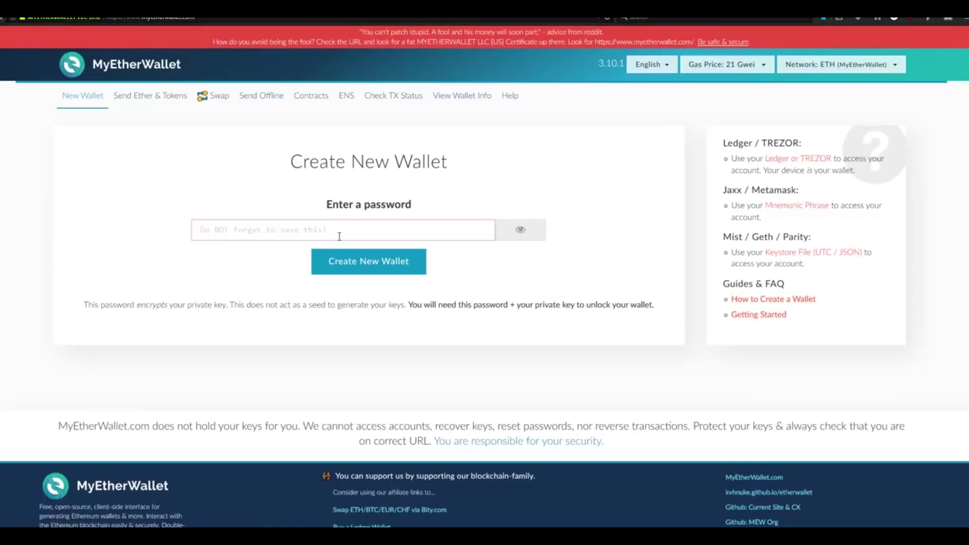
# Enter a wallet password and create the new wallet
pyautogui.click(341, 232)
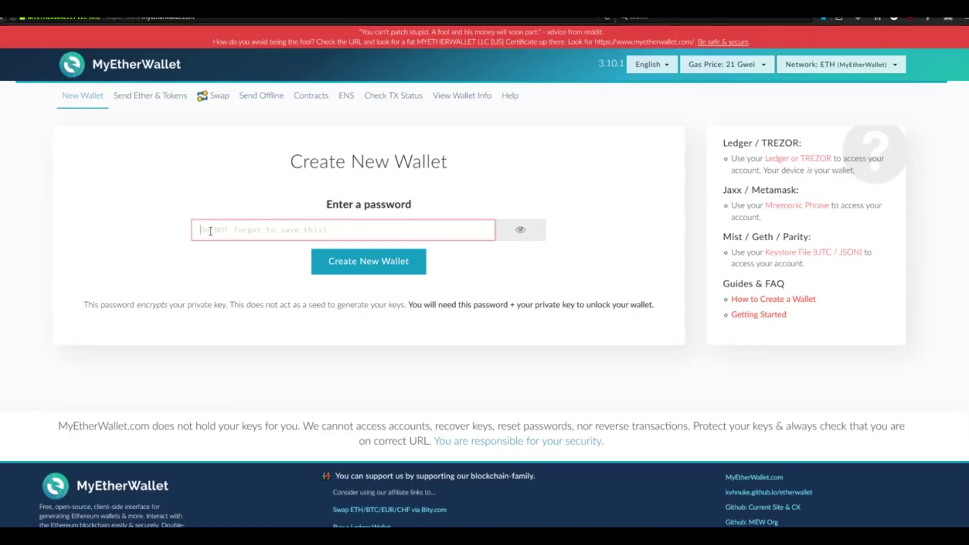
pyautogui.click(210, 231)
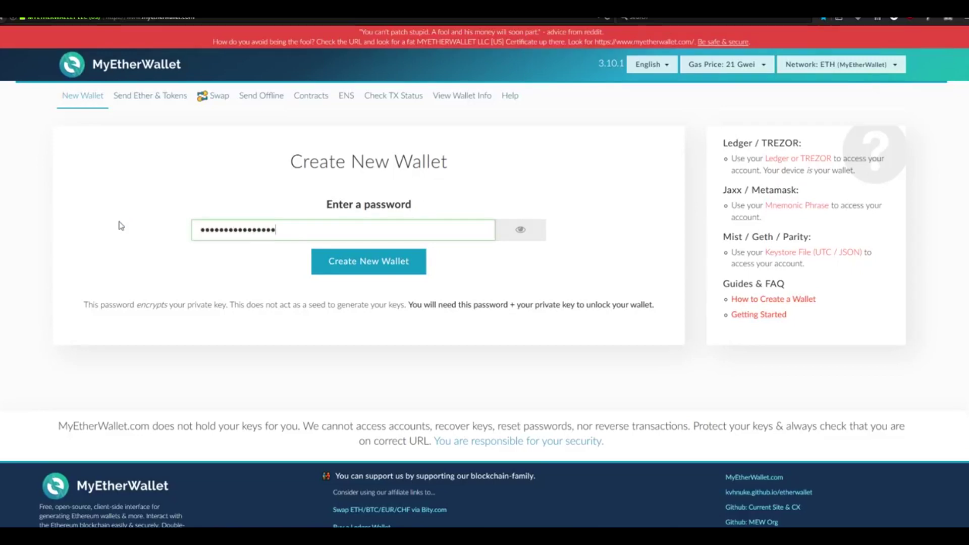
pyautogui.click(367, 270)
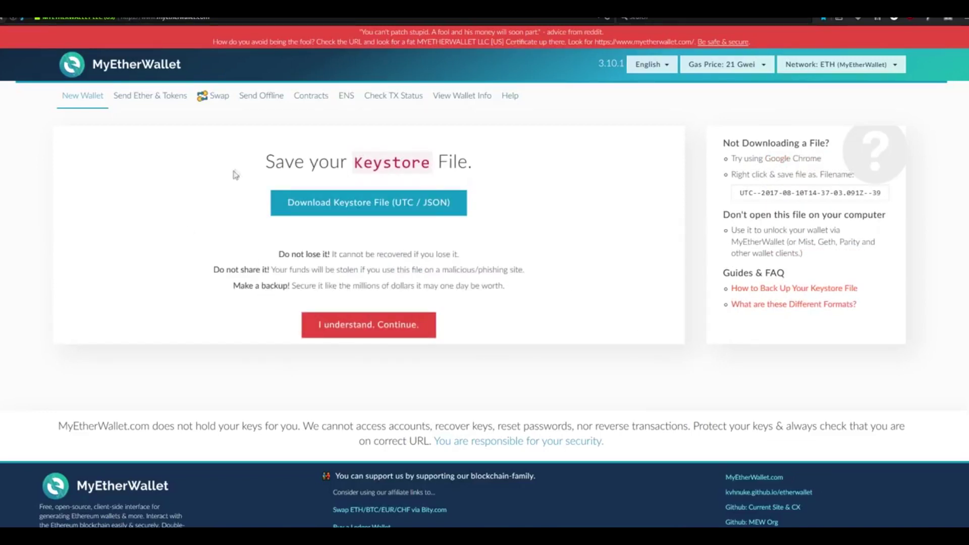
# Bring up Save Link As for the Download Keystore File (UTC / JSON) link
pyautogui.moveTo(352, 163); pyautogui.dragTo(475, 172)
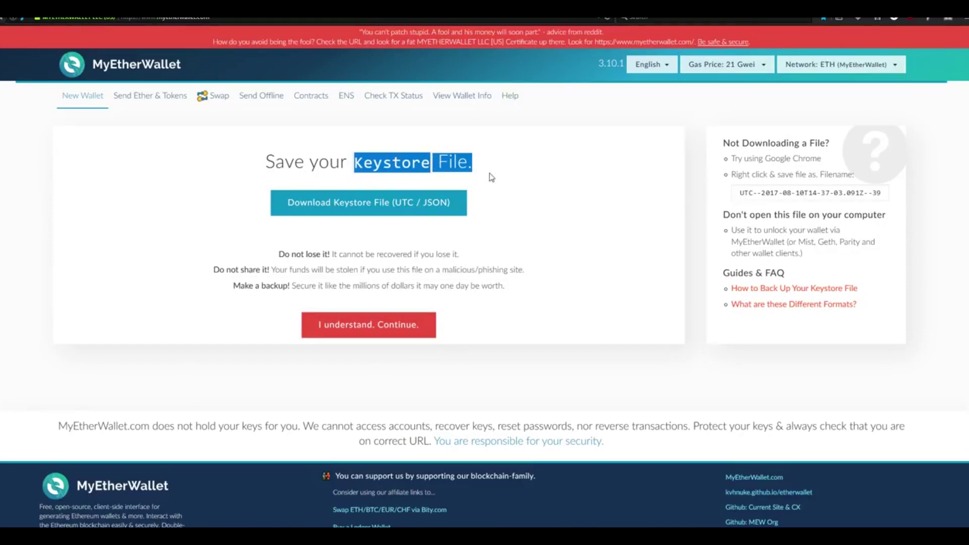
pyautogui.click(549, 198)
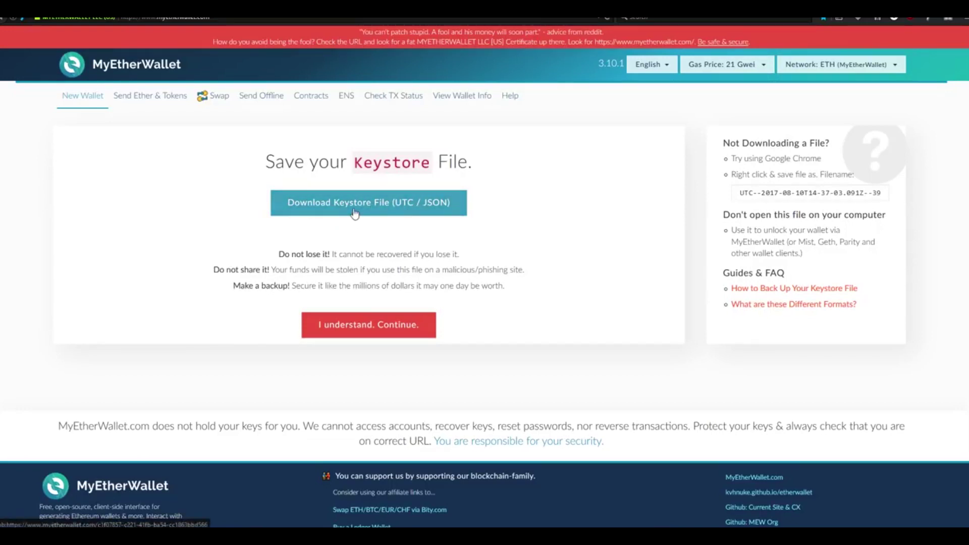
pyautogui.rightClick(373, 203)
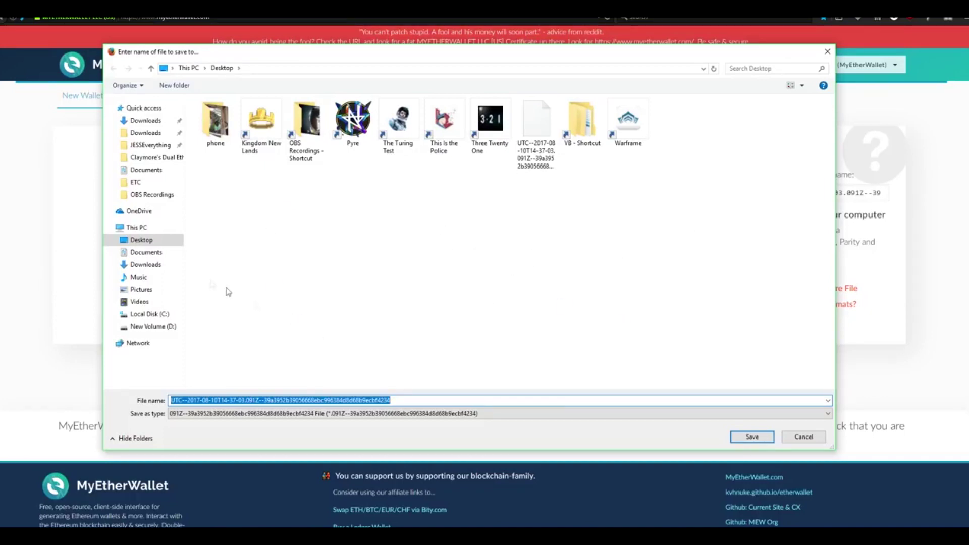
# Create a new folder named Ethereum on the Desktop
pyautogui.click(147, 241)
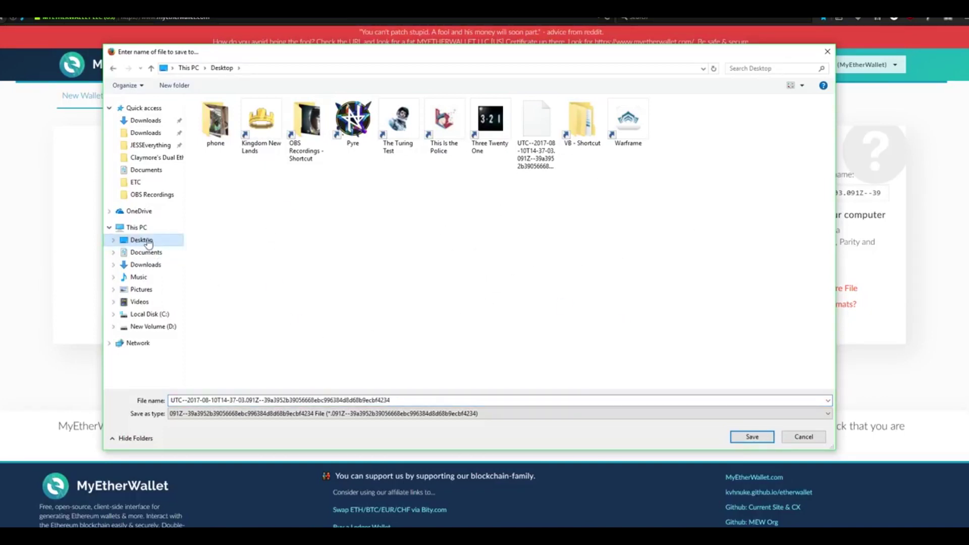
pyautogui.rightClick(336, 250)
pyautogui.moveTo(391, 362)
pyautogui.click(497, 360)
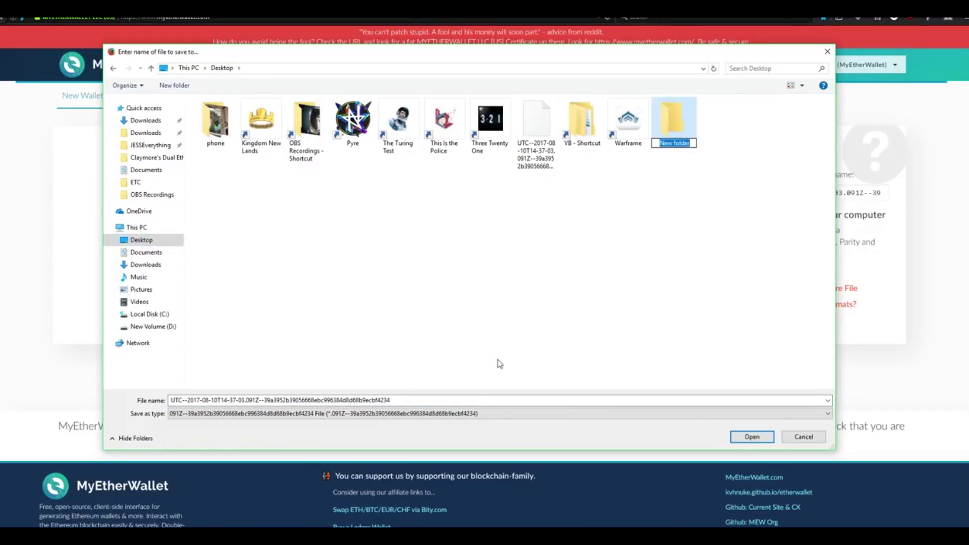
pyautogui.write('Ethereum')
pyautogui.press('Return')
# Save the UTC keystore file inside the Ethereum folder
pyautogui.doubleClick(679, 124)
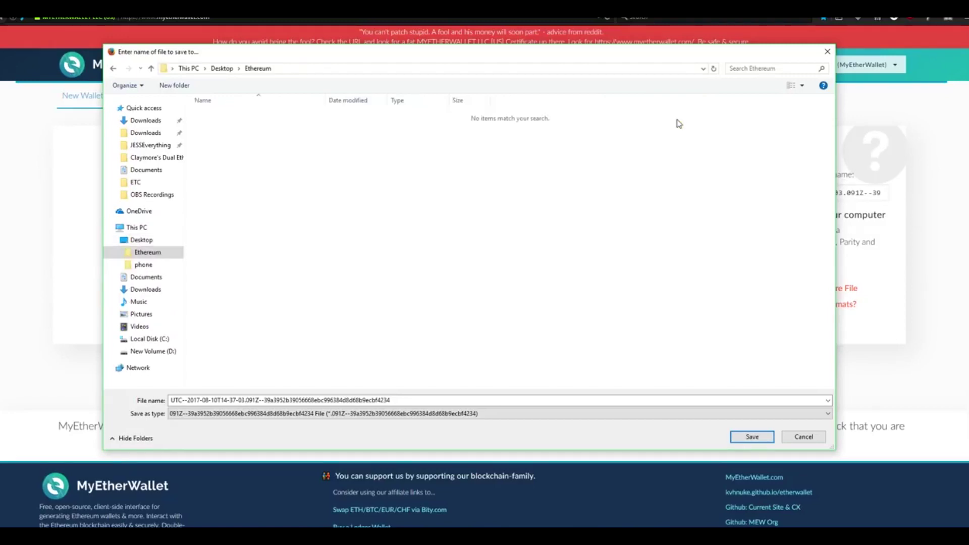
pyautogui.click(275, 400)
pyautogui.click(761, 438)
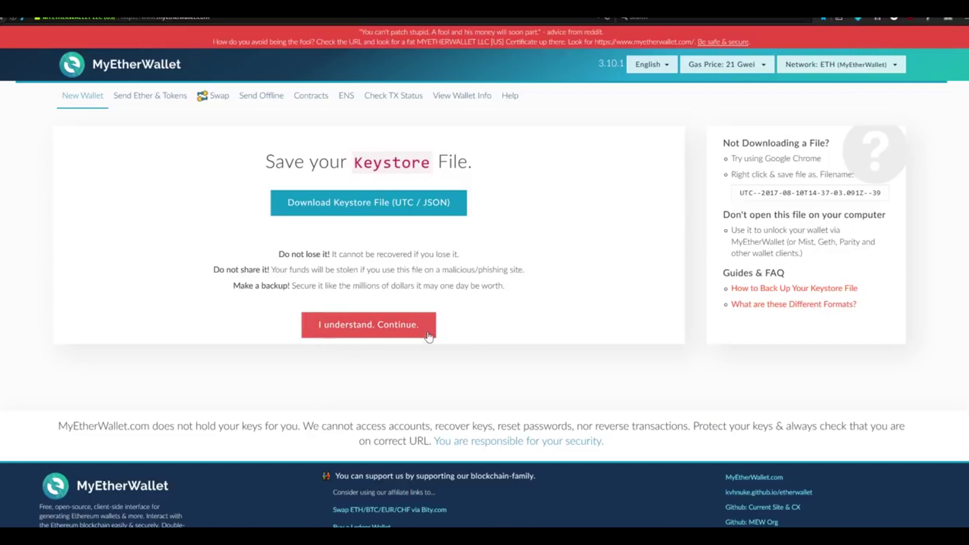
# Confirm I understand. Continue. on the keystore page, then Save Your Address on the private key page
pyautogui.moveTo(272, 254); pyautogui.dragTo(343, 258)
pyautogui.moveTo(211, 270); pyautogui.dragTo(292, 289)
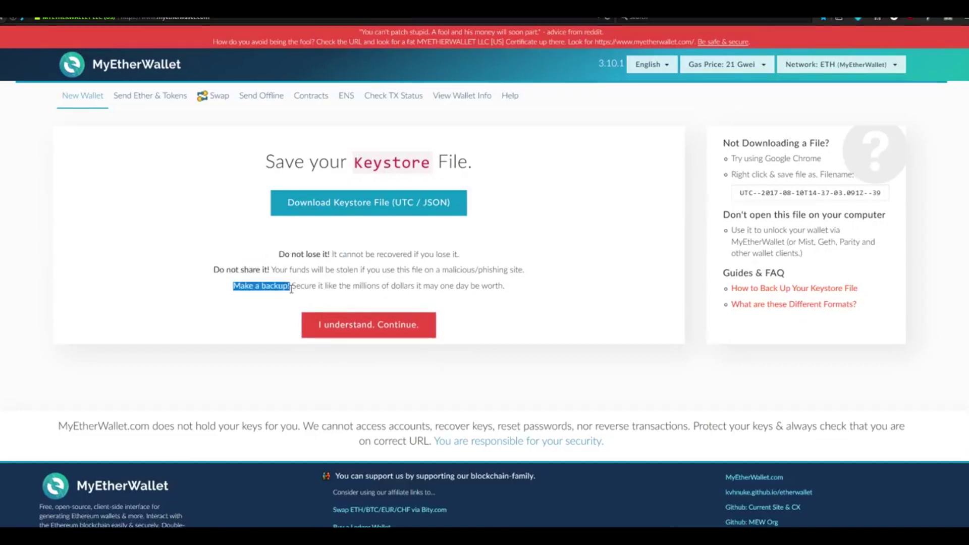
pyautogui.click(372, 335)
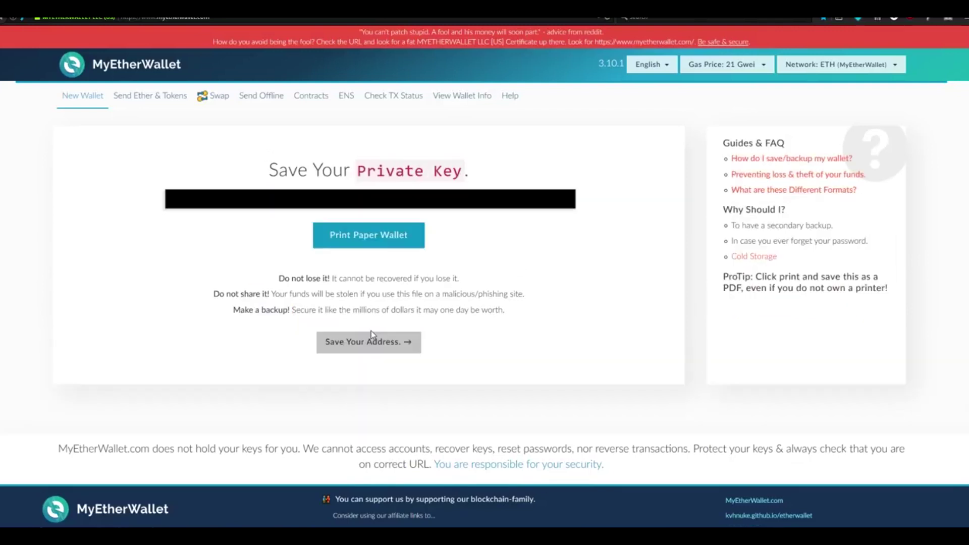
pyautogui.moveTo(268, 171); pyautogui.dragTo(515, 173)
pyautogui.click(547, 249)
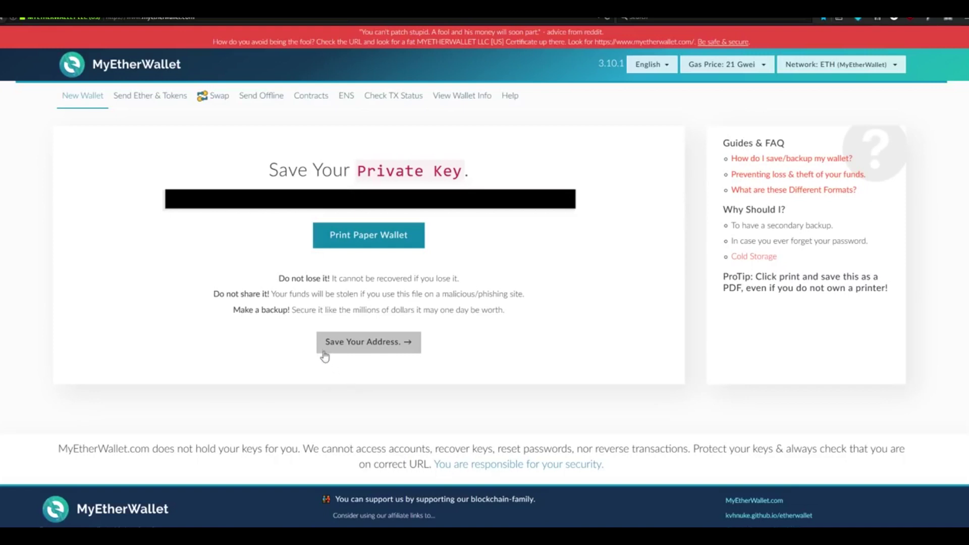
pyautogui.click(396, 347)
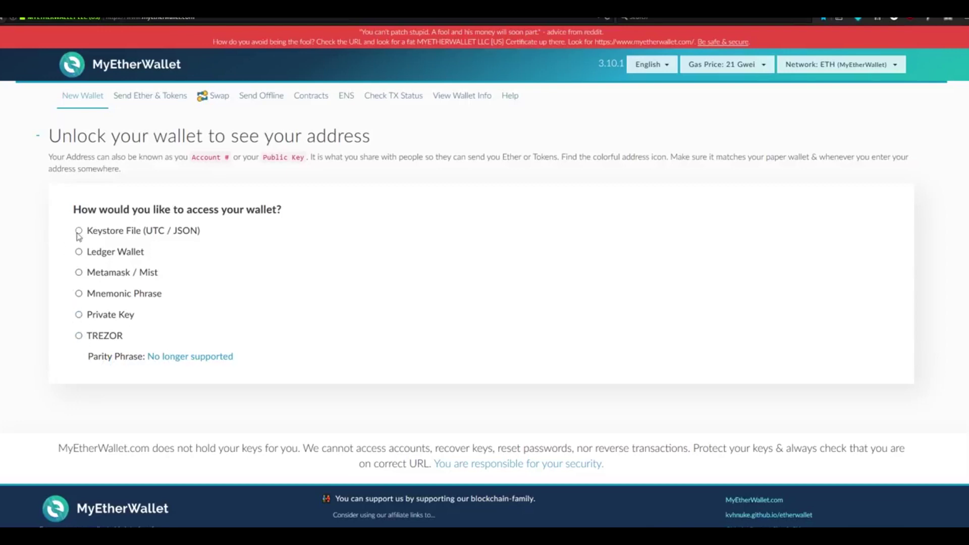
# Choose Keystore File access and load the UTC file from the Ethereum folder
pyautogui.click(106, 234)
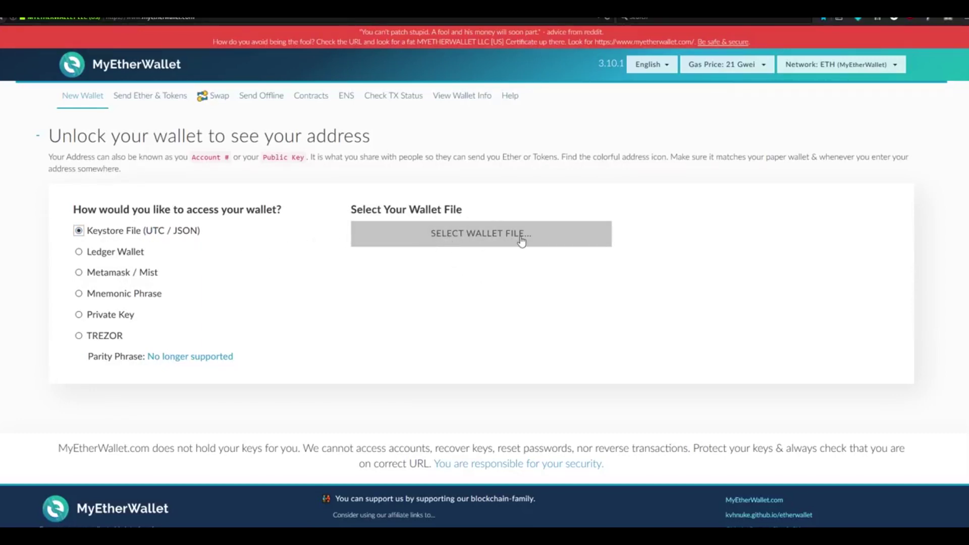
pyautogui.click(493, 240)
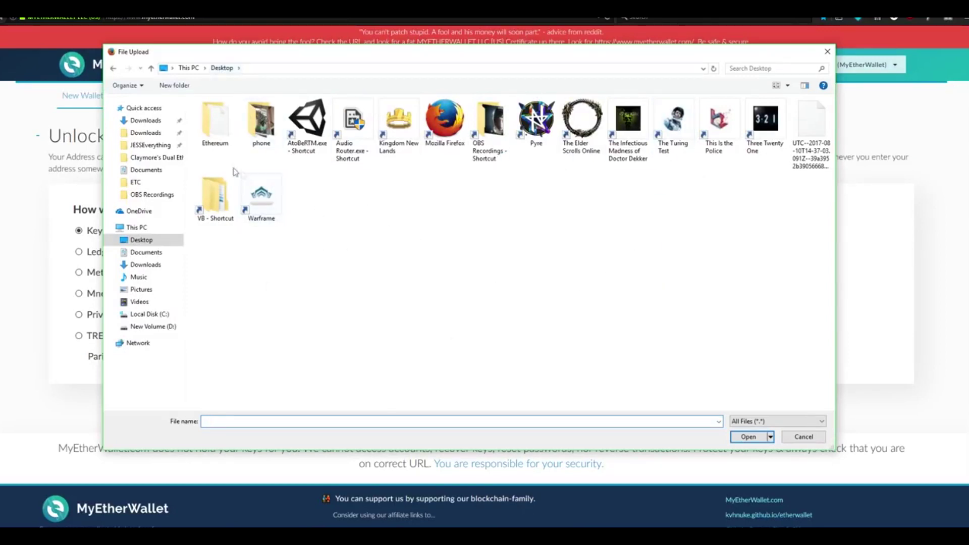
pyautogui.doubleClick(215, 134)
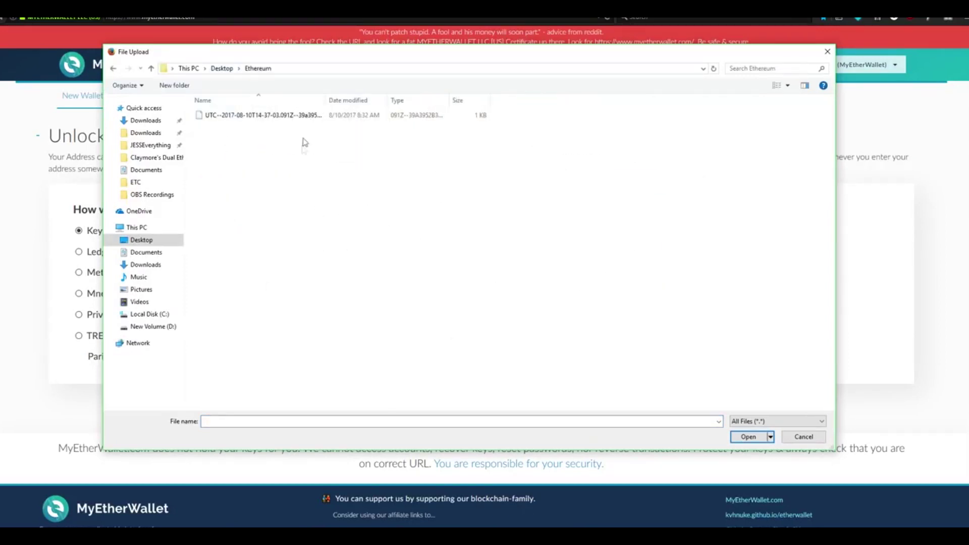
pyautogui.click(299, 117)
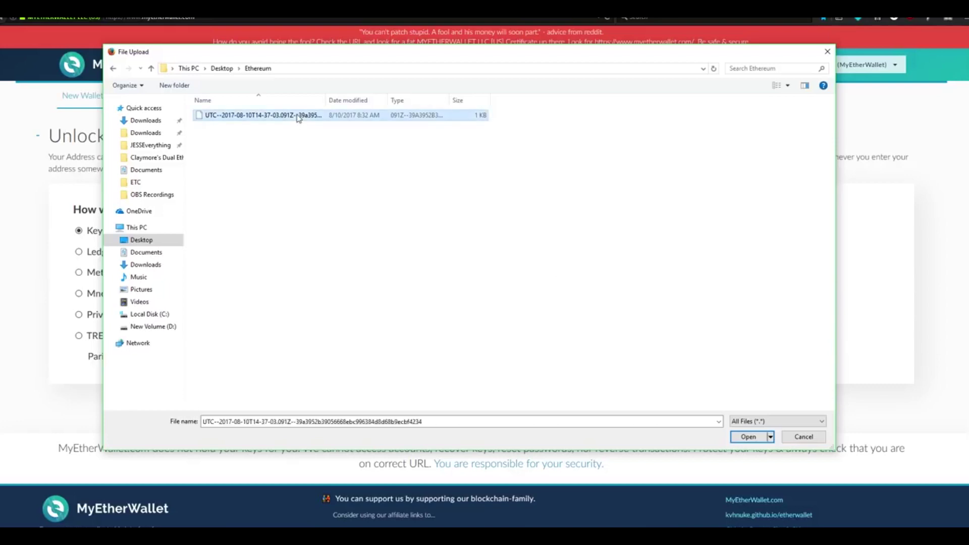
pyautogui.click(748, 438)
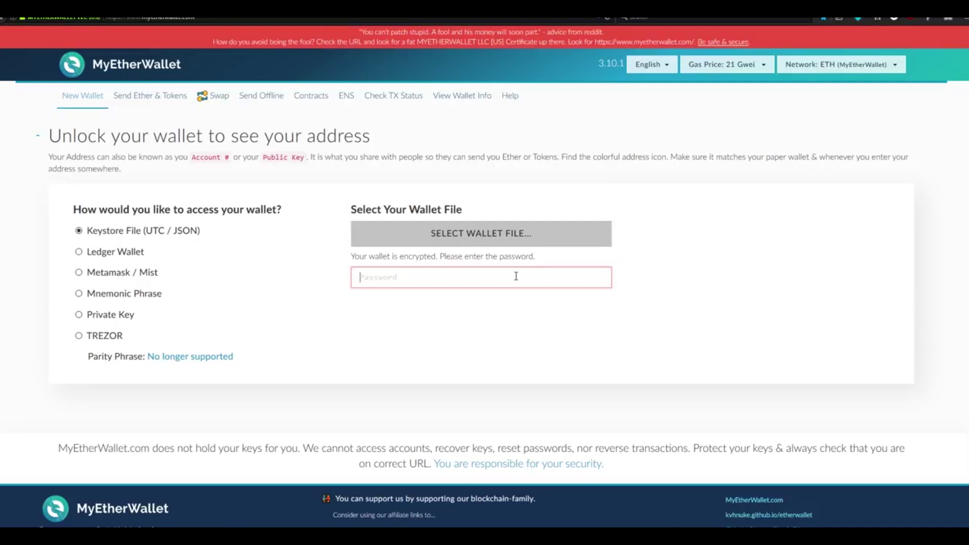
# Unlock the wallet with its password and review its address and 0 ETH balance
pyautogui.write('••••••••••••••••')
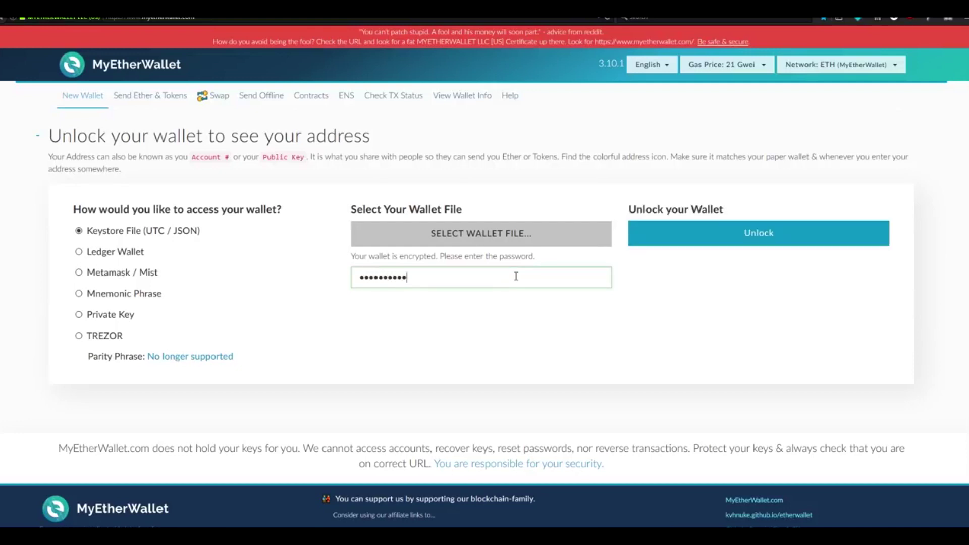
pyautogui.write('•')
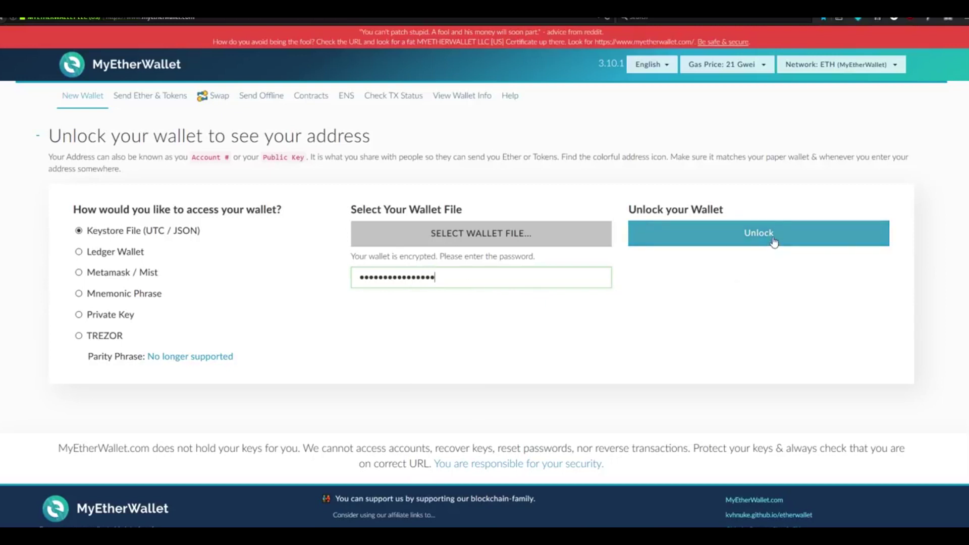
pyautogui.click(774, 243)
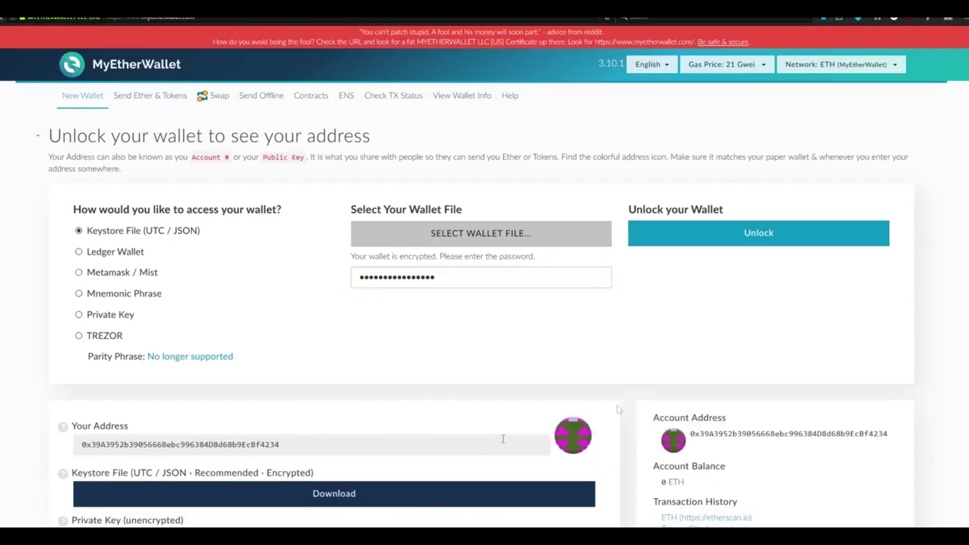
pyautogui.scroll(-1, 953, 197)
pyautogui.scroll(-5, 483, 276)
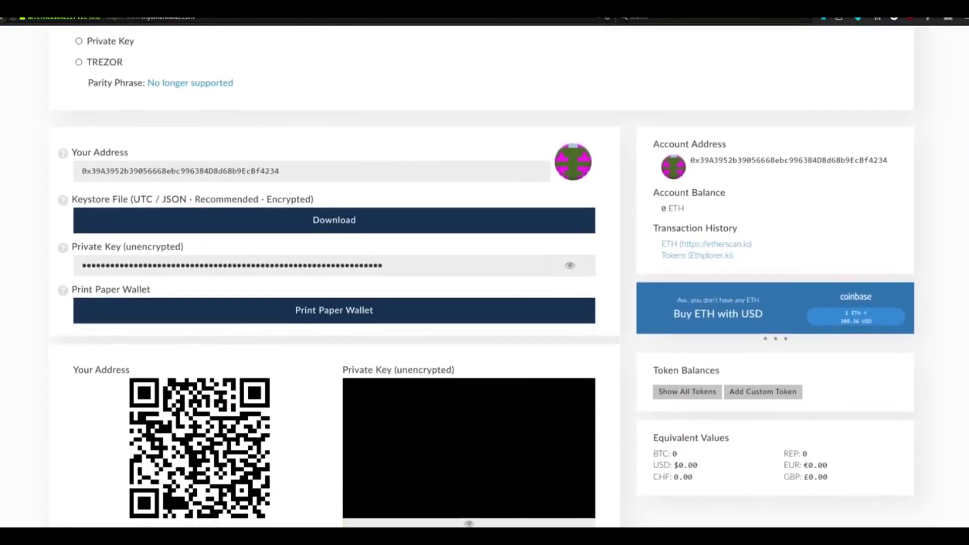
pyautogui.scroll(-2, 484, 276)
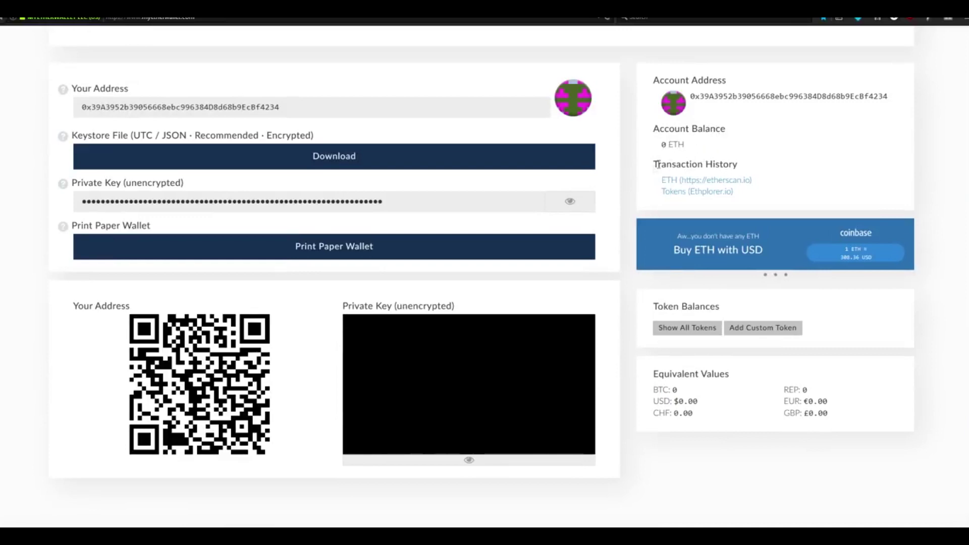
pyautogui.scroll(10, 485, 329)
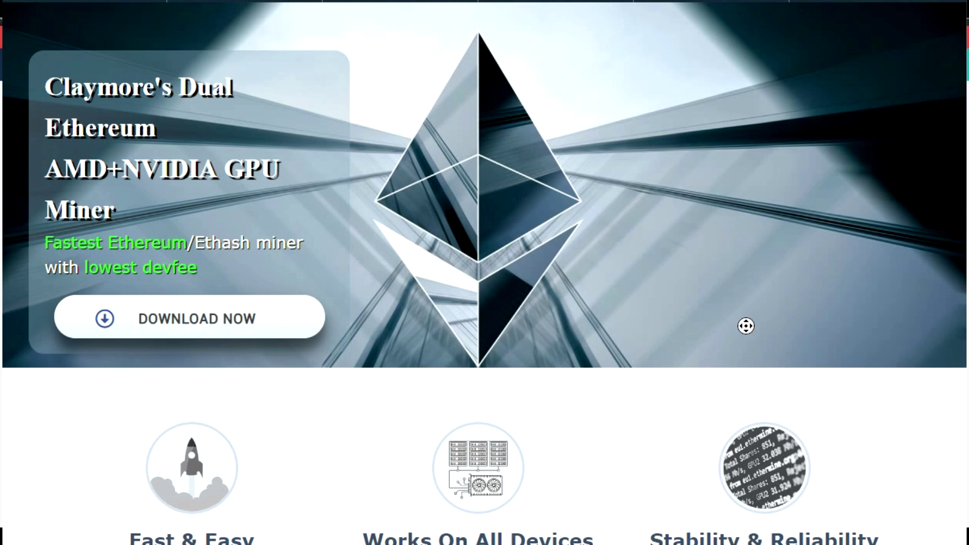
# Download the Claymore miner from the mirror link under Download Now
pyautogui.scroll(-2, 747, 328)
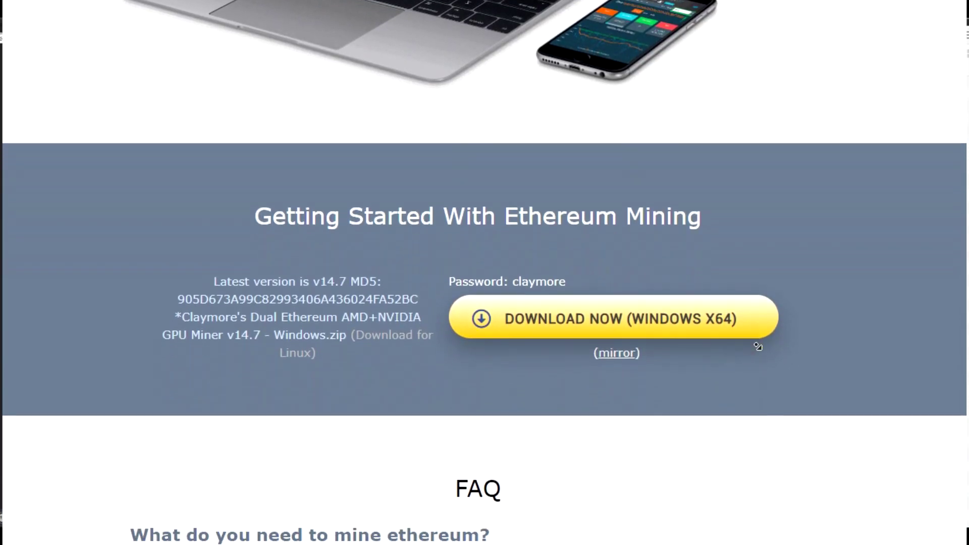
pyautogui.middleClick(756, 344)
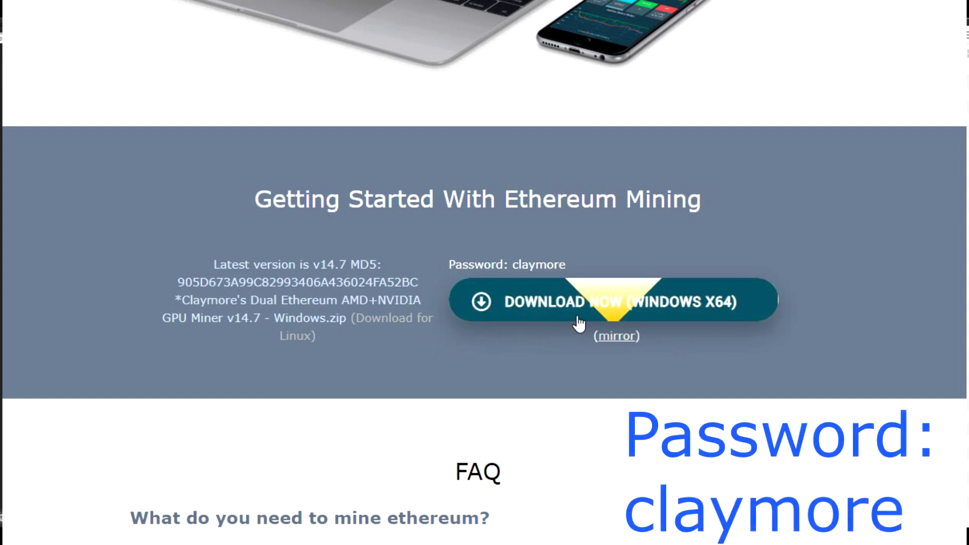
pyautogui.click(616, 336)
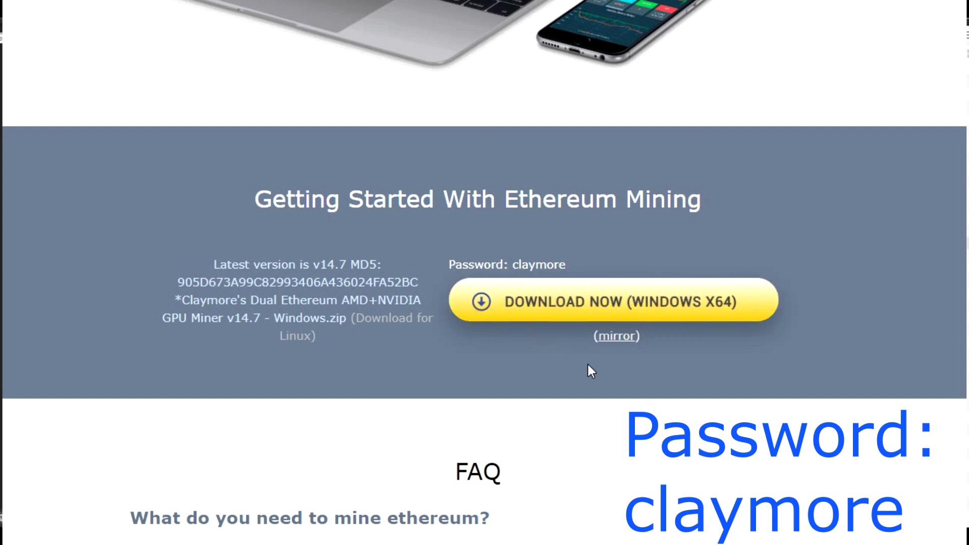
# Open the downloaded miner zip archive in WinRAR
pyautogui.click(757, 347)
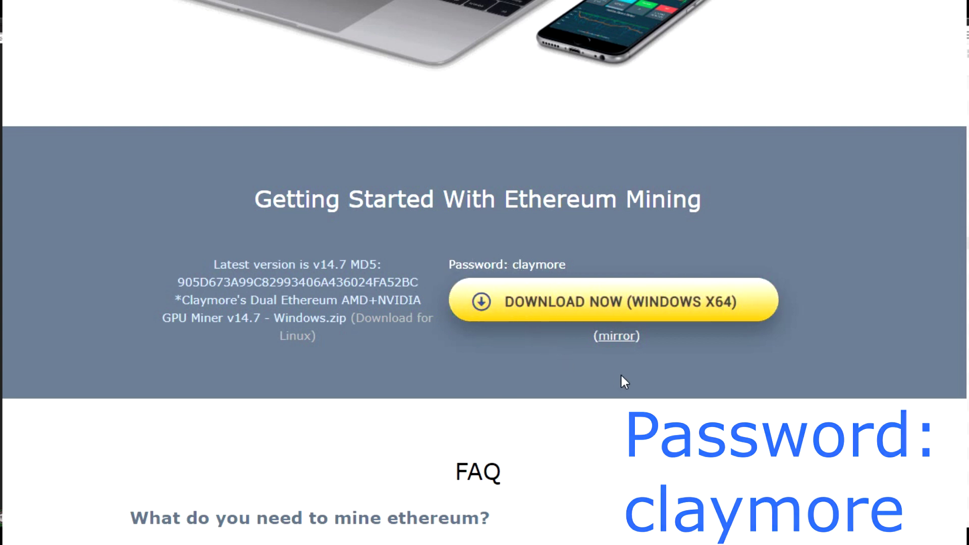
pyautogui.scroll(-1, 823, 398)
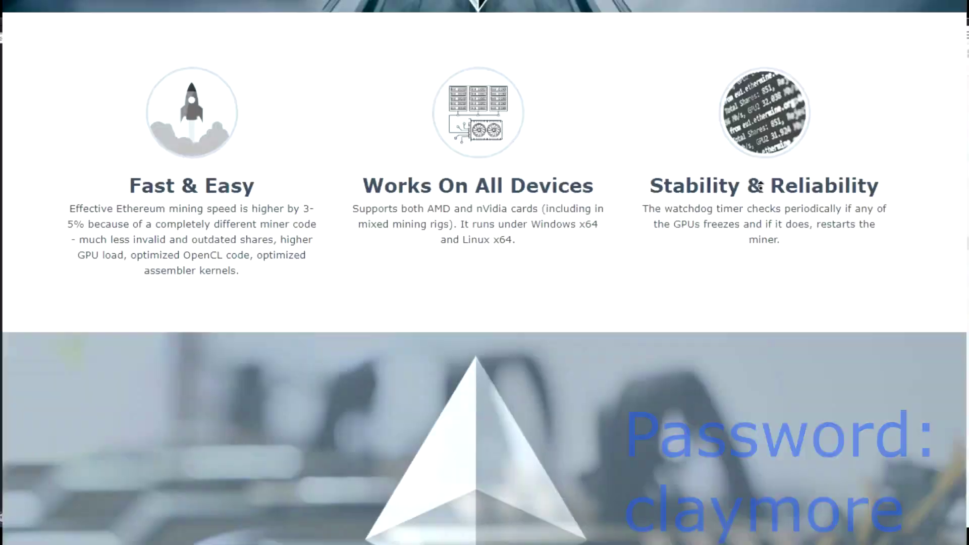
pyautogui.click(764, 206)
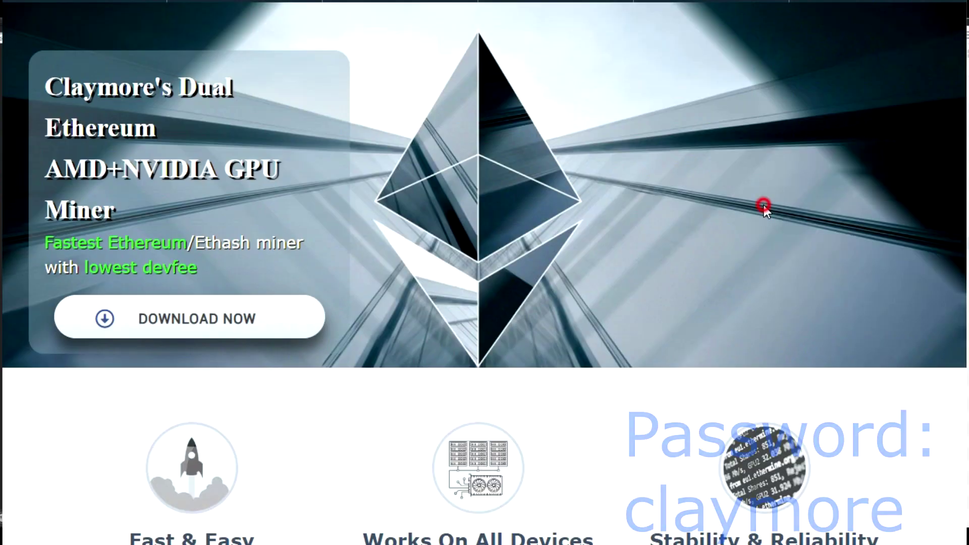
pyautogui.click(293, 321)
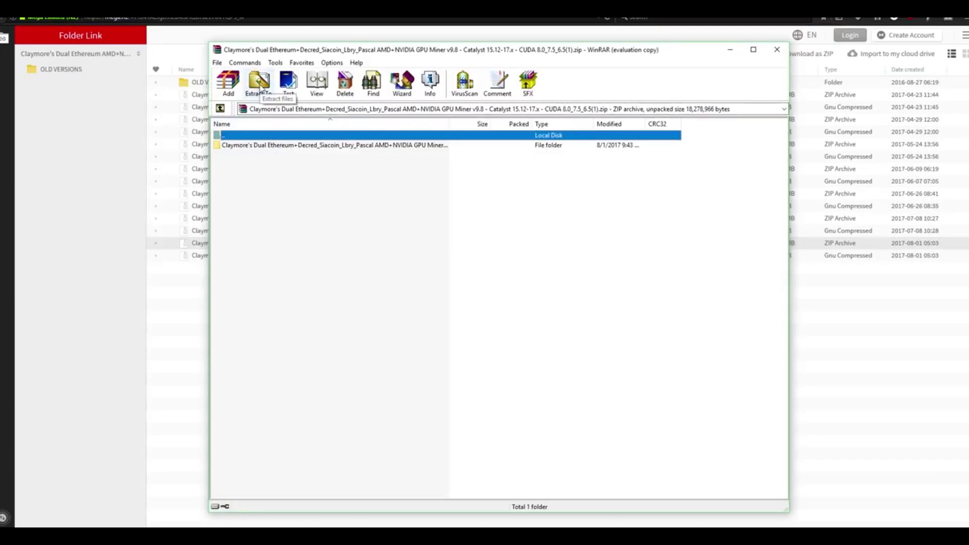
# Extract the miner archive to Desktop\Ethereum and close WinRAR
pyautogui.click(259, 85)
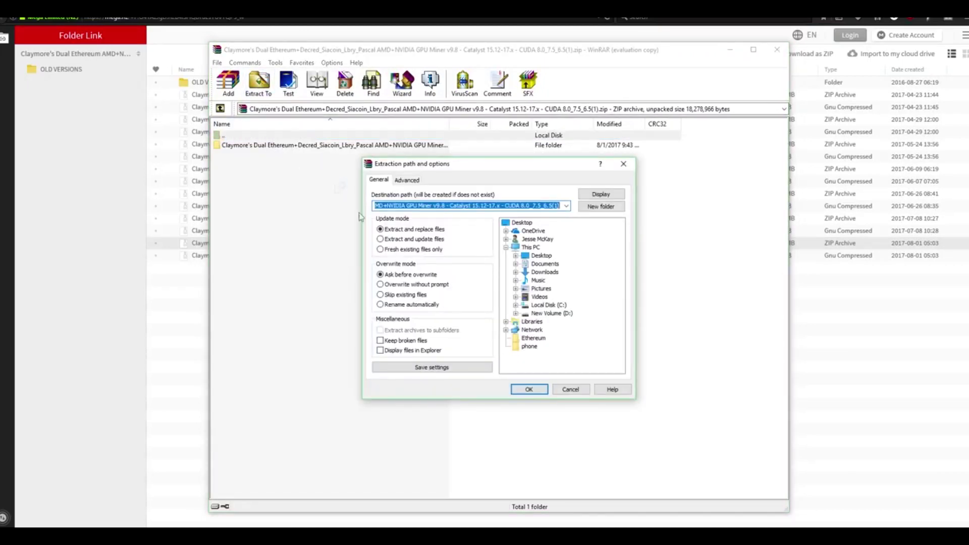
pyautogui.click(535, 338)
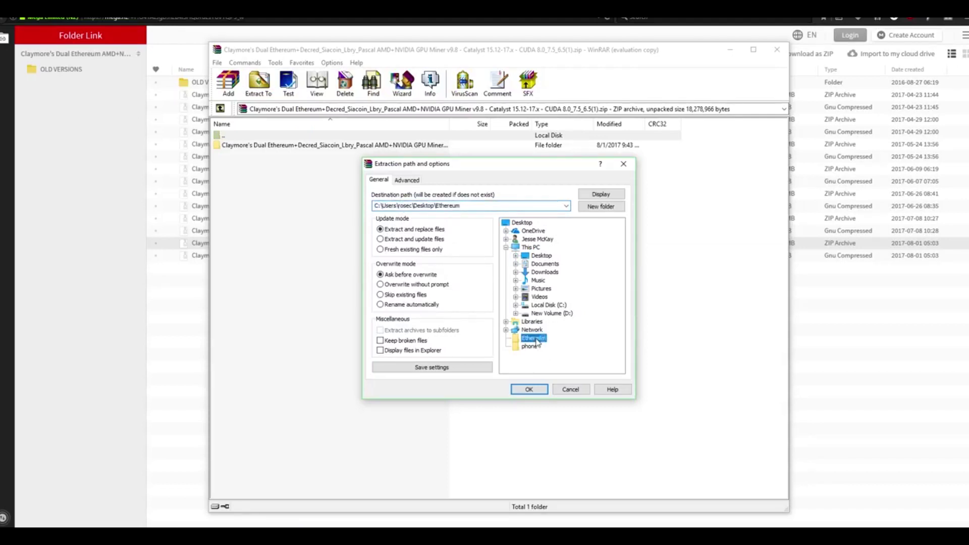
pyautogui.click(524, 224)
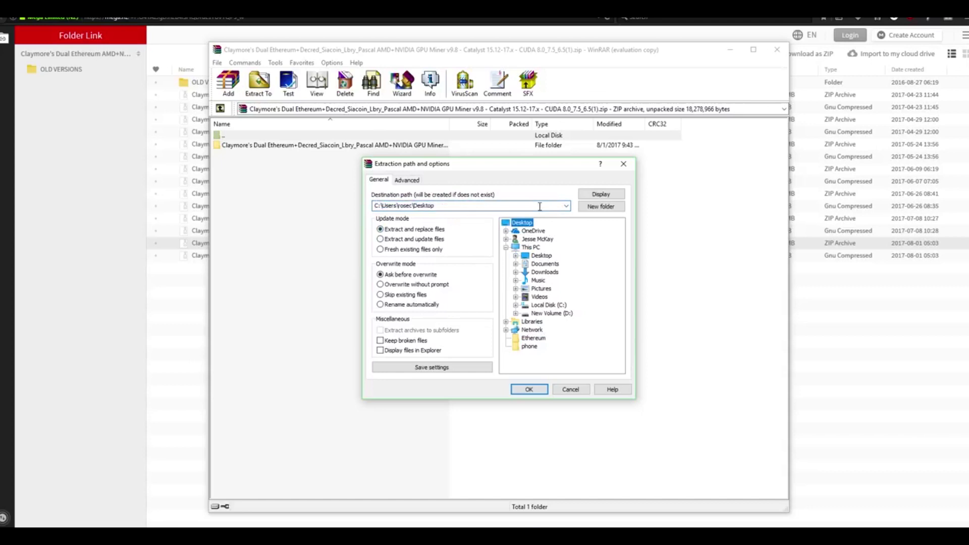
pyautogui.click(539, 339)
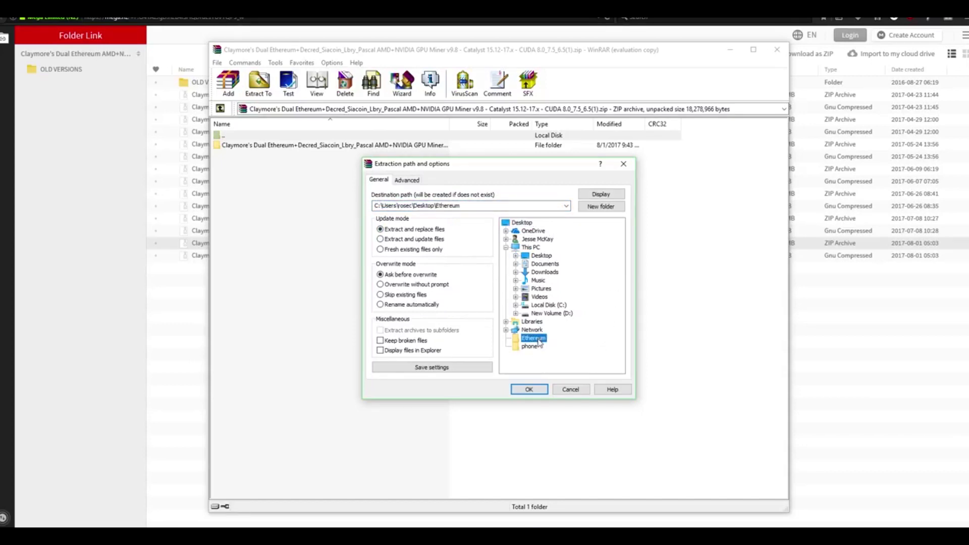
pyautogui.click(532, 391)
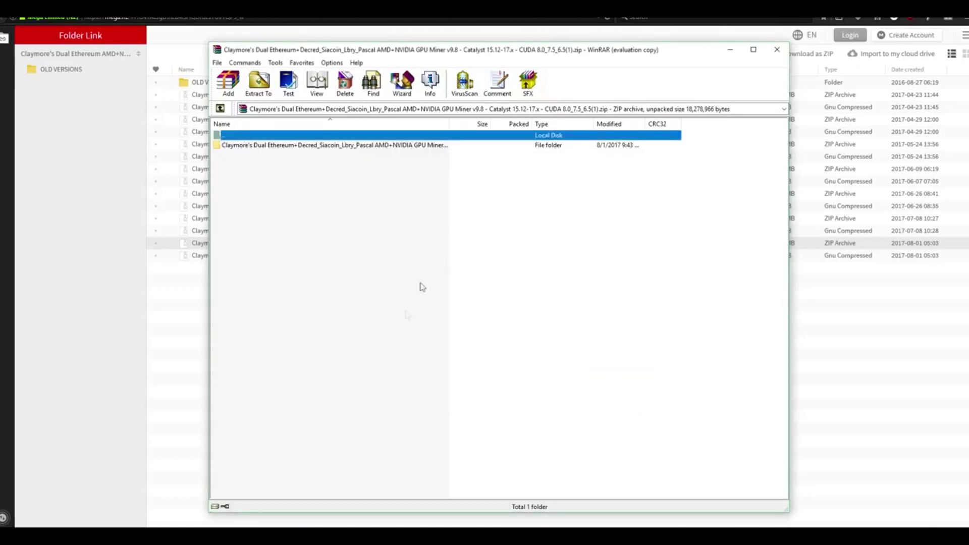
pyautogui.click(778, 49)
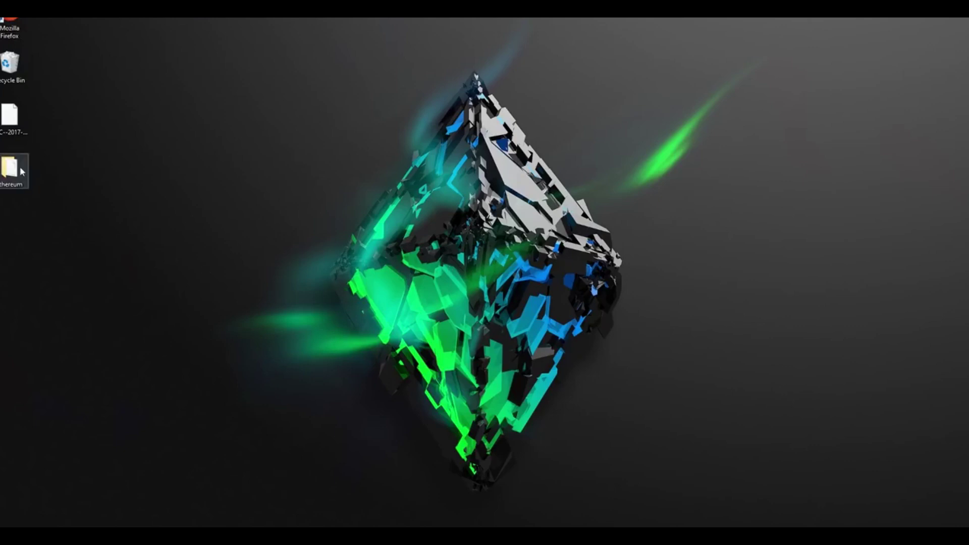
# Open Ethereum, then the Claymore miner folder, enlarging the window to list all 25 files
pyautogui.doubleClick(11, 168)
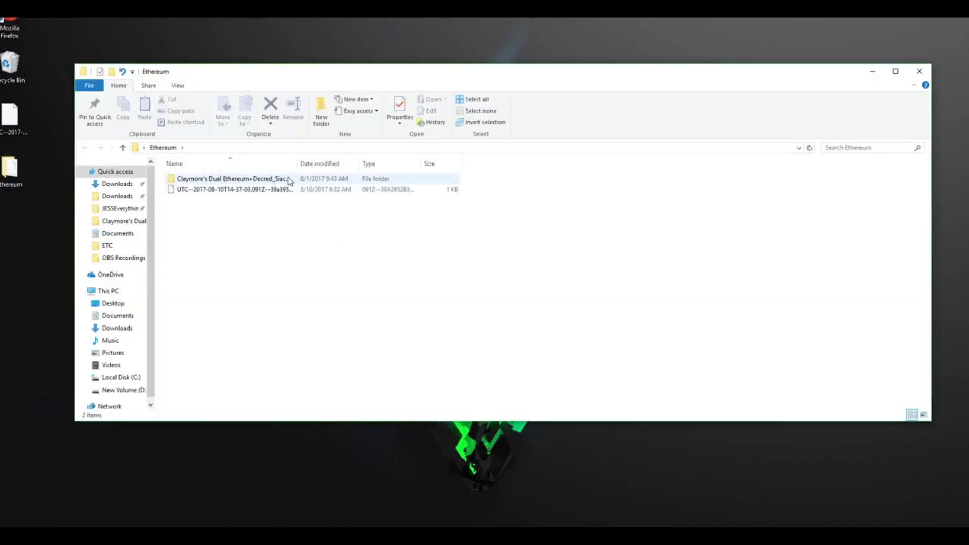
pyautogui.click(244, 180)
pyautogui.doubleClick(244, 180)
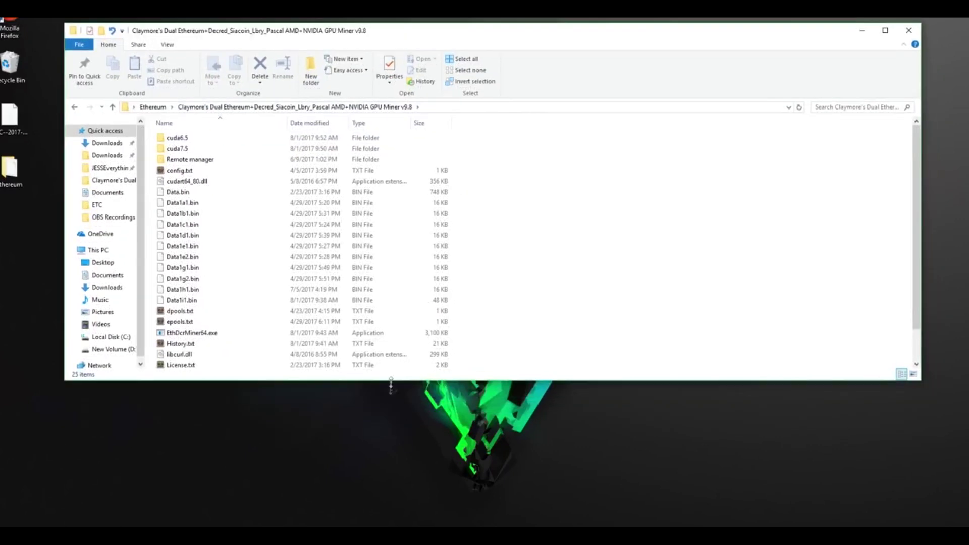
pyautogui.moveTo(388, 392); pyautogui.dragTo(353, 473)
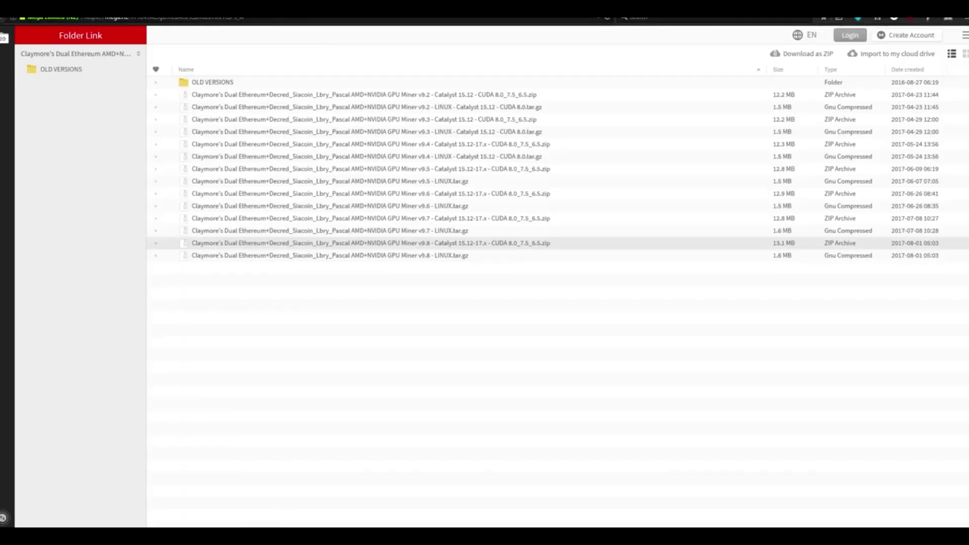
# Go to nanopool.org in a new browser tab
pyautogui.hotkey('ctrl', 't')
pyautogui.write('nanopool.org')
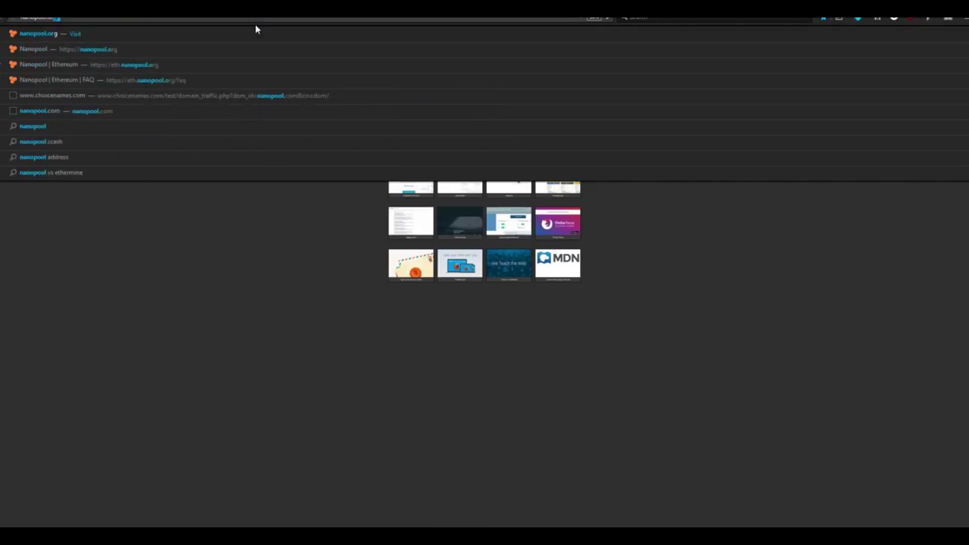
pyautogui.press('Return')
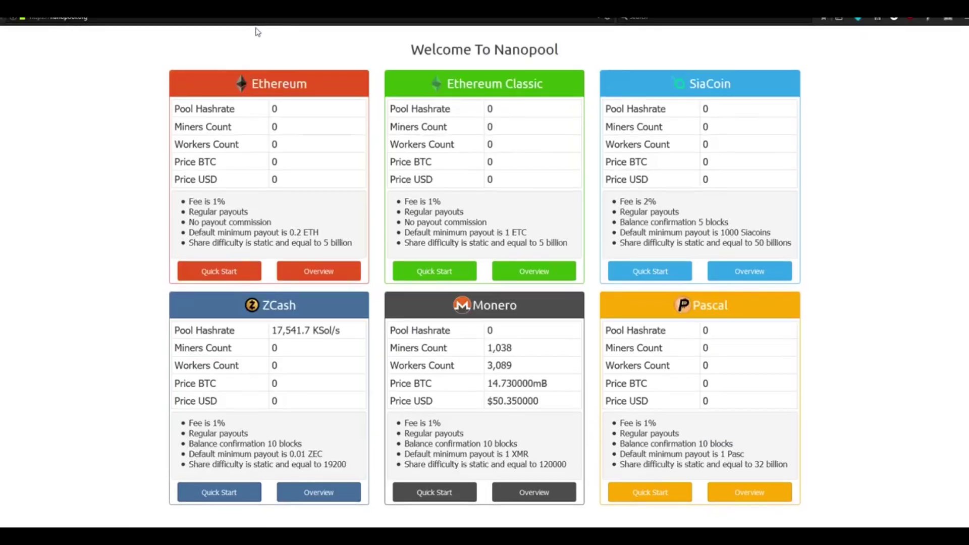
# Bring up the Ethereum pool's Quick Start panel with its How to connect steps
pyautogui.moveTo(410, 52); pyautogui.dragTo(574, 49)
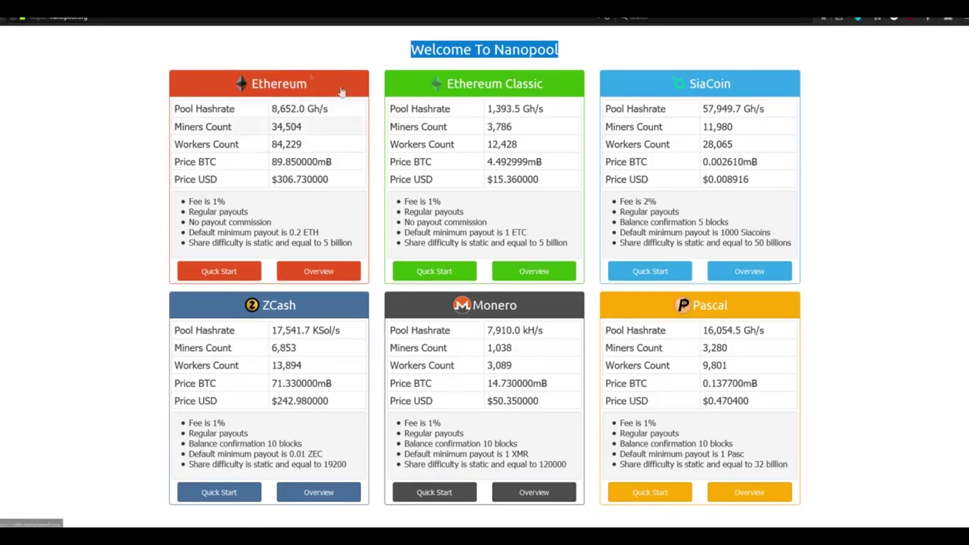
pyautogui.click(140, 275)
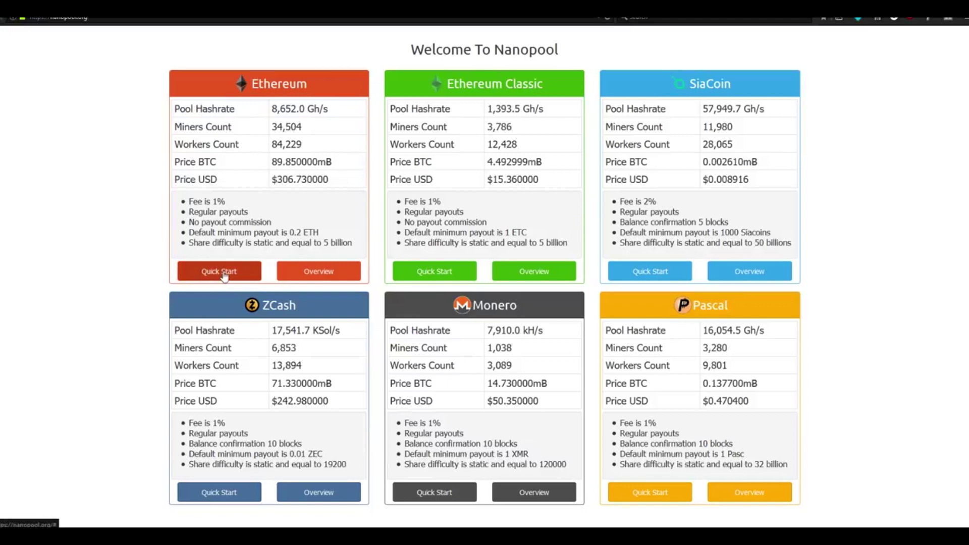
pyautogui.click(224, 272)
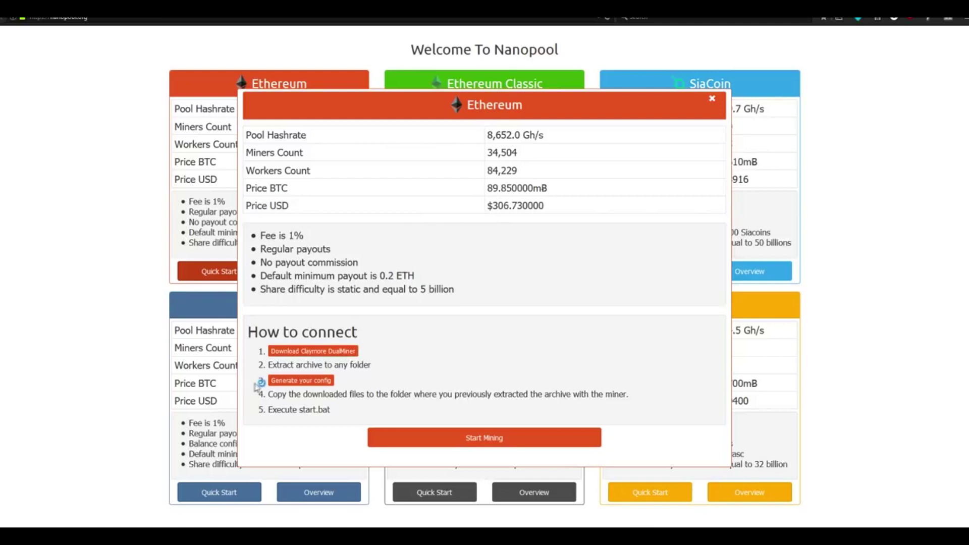
# Start a Claymore DualMiner config for Windows and NVIDIA with worker name rig1
pyautogui.click(311, 382)
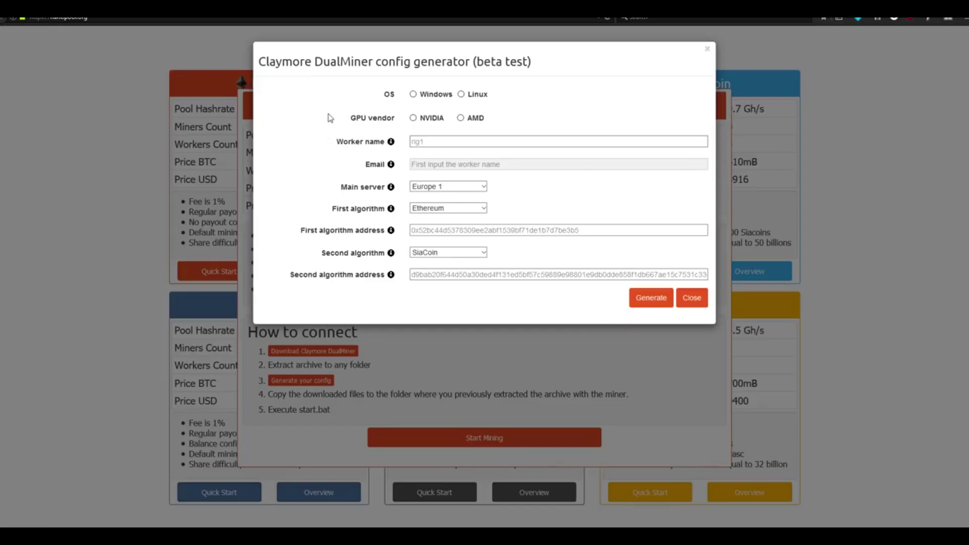
pyautogui.click(413, 95)
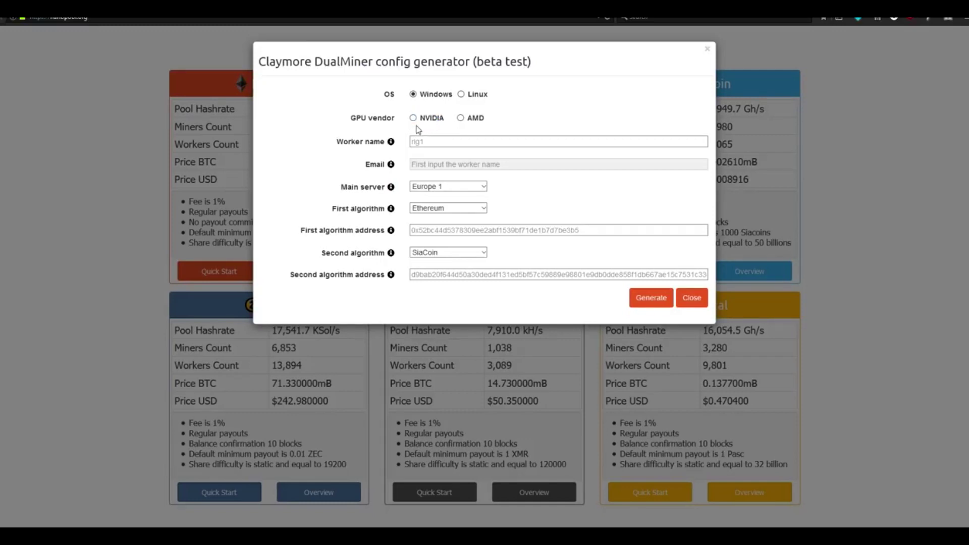
pyautogui.click(414, 119)
pyautogui.click(434, 142)
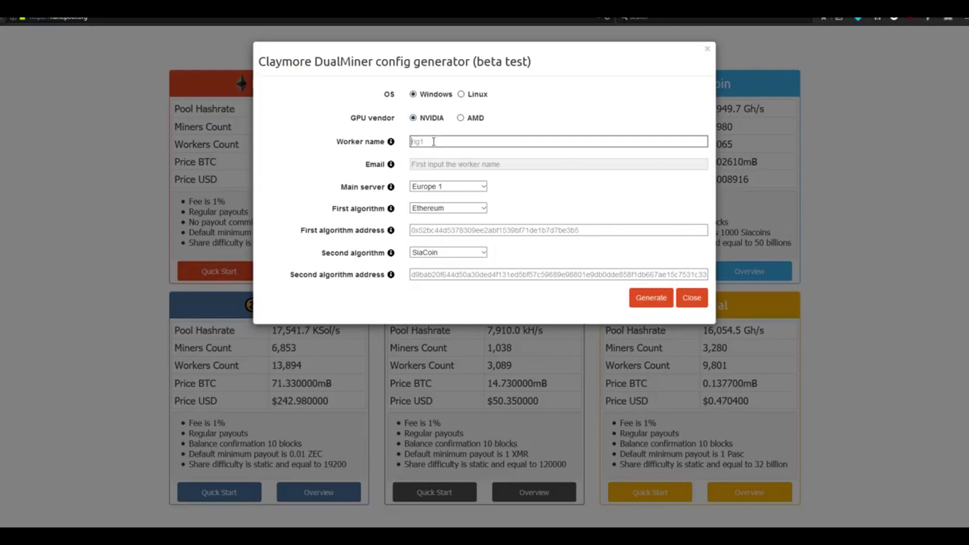
pyautogui.write('rig1')
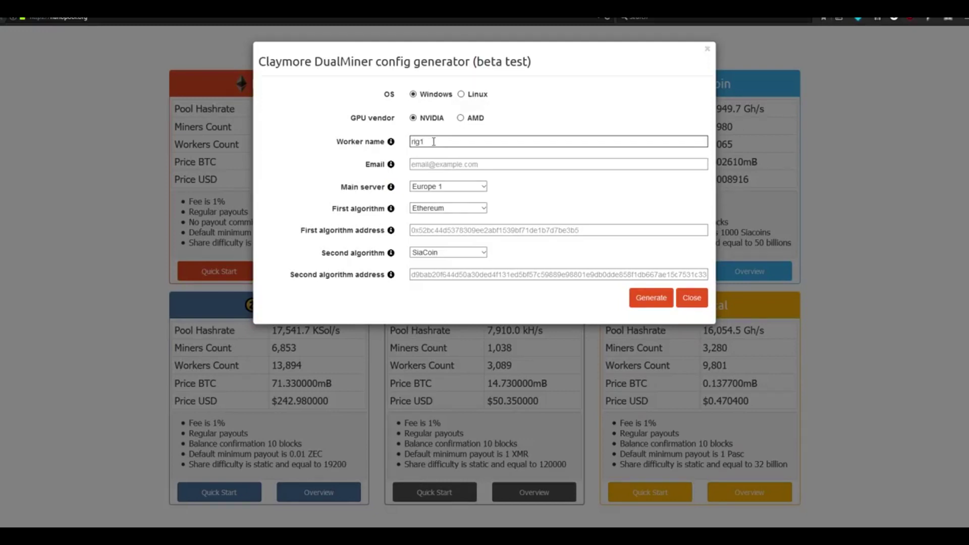
pyautogui.moveTo(442, 139); pyautogui.dragTo(397, 145)
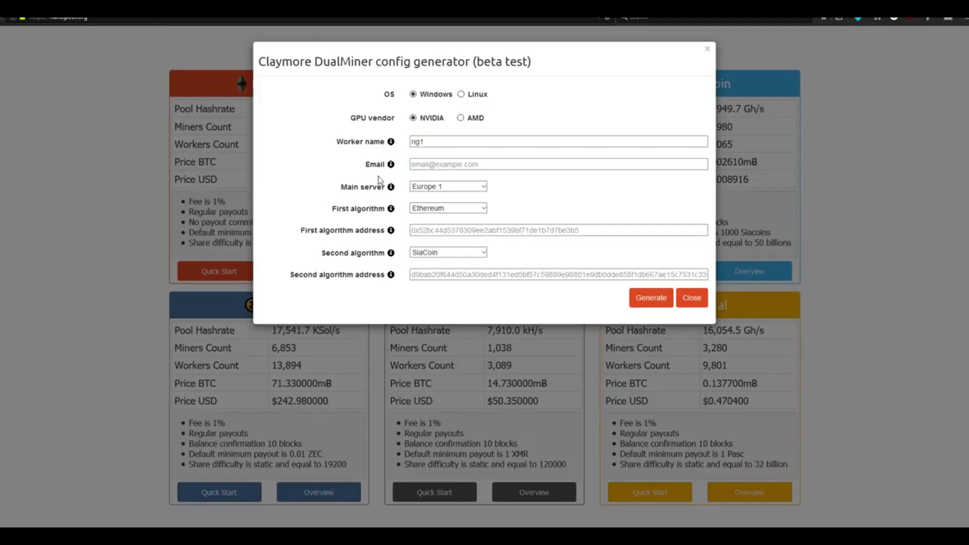
# Enter a contact e-mail and choose US West as the main server
pyautogui.click(436, 165)
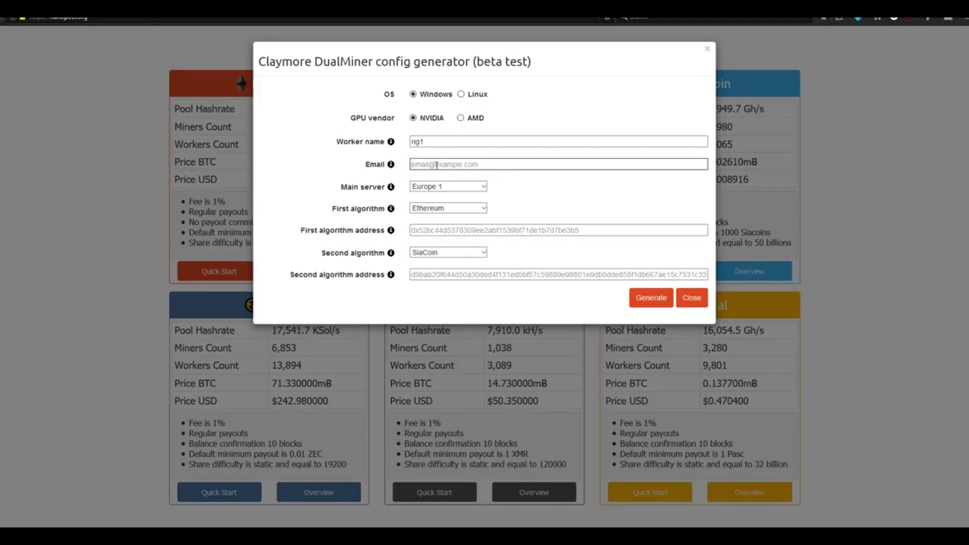
pyautogui.write('testemail@gmail.com')
pyautogui.click(537, 193)
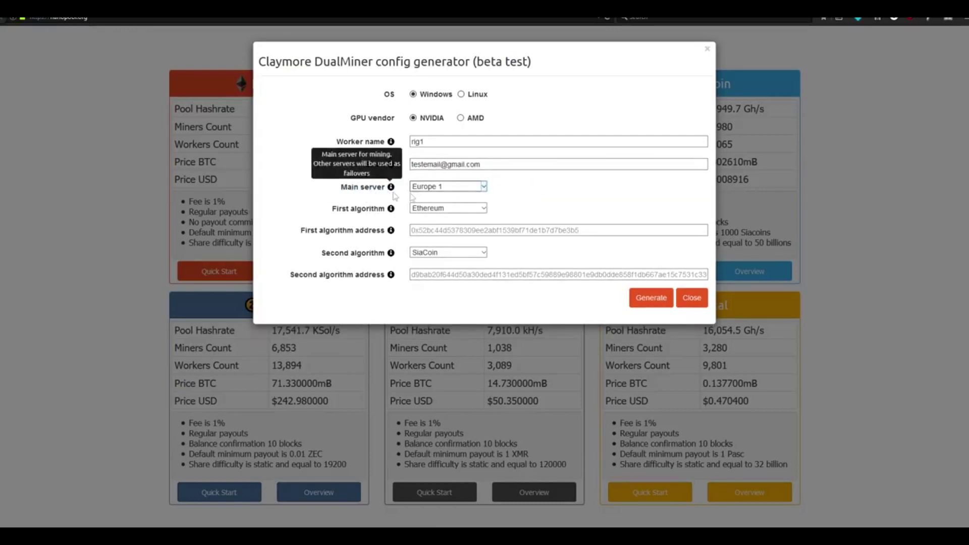
pyautogui.click(474, 188)
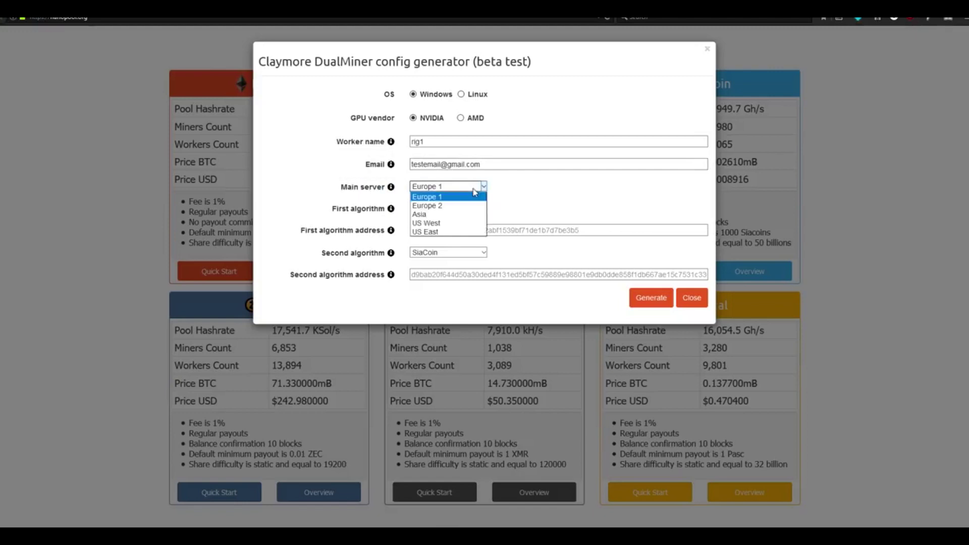
pyautogui.click(462, 224)
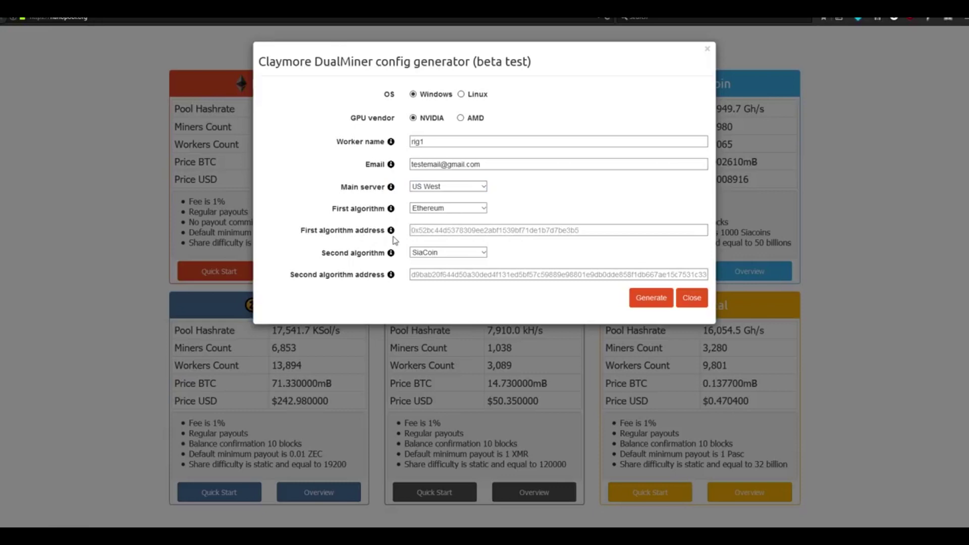
pyautogui.click(417, 231)
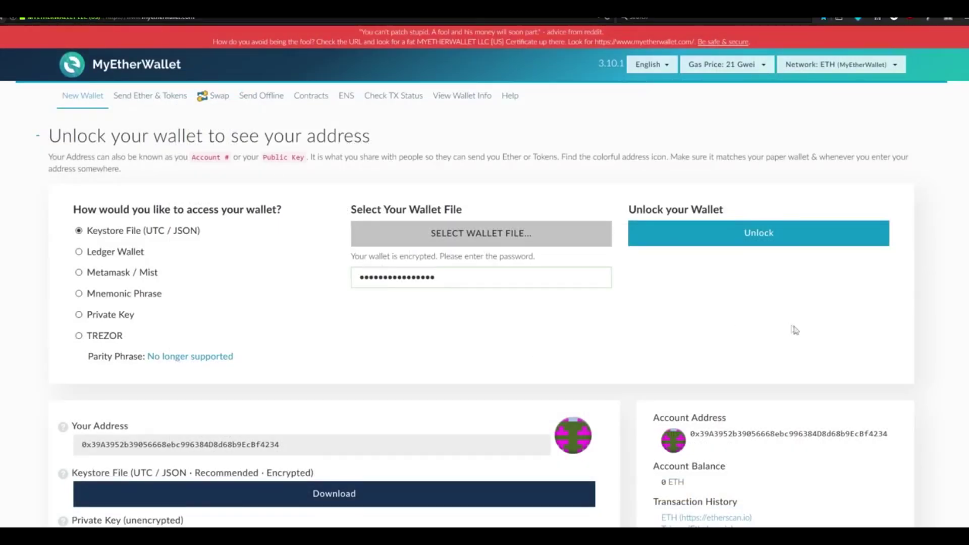
# Select the wallet's account address on MyEtherWallet's unlocked address page to copy it
pyautogui.scroll(-2, 794, 329)
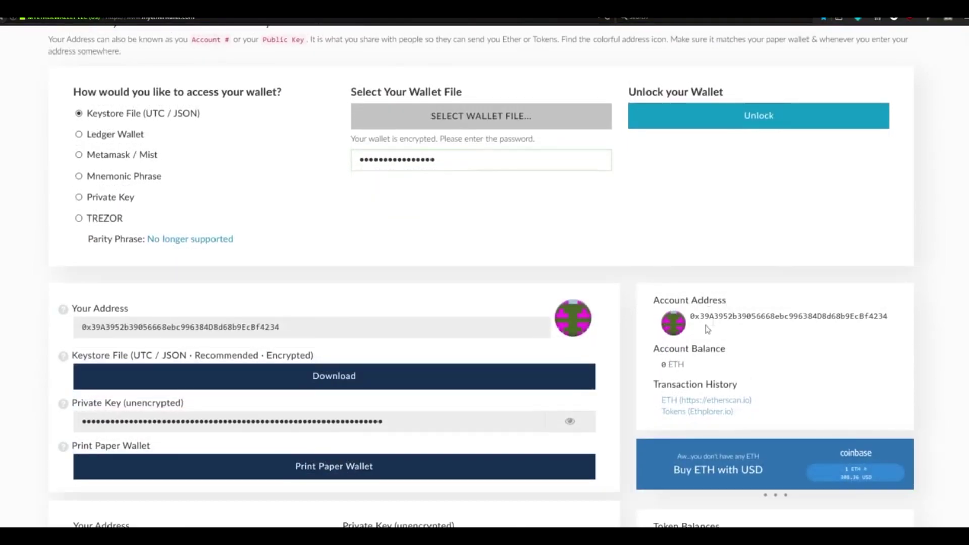
pyautogui.moveTo(692, 316); pyautogui.dragTo(887, 316)
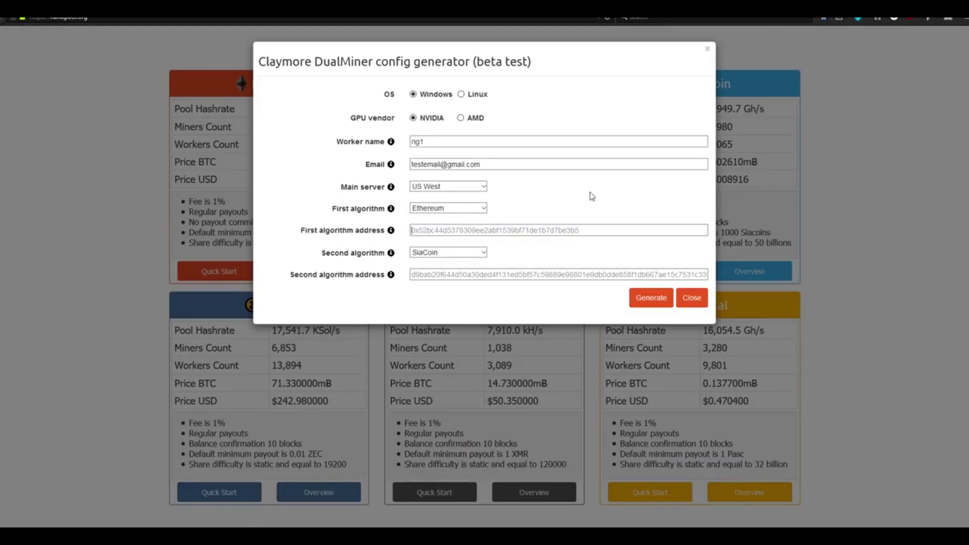
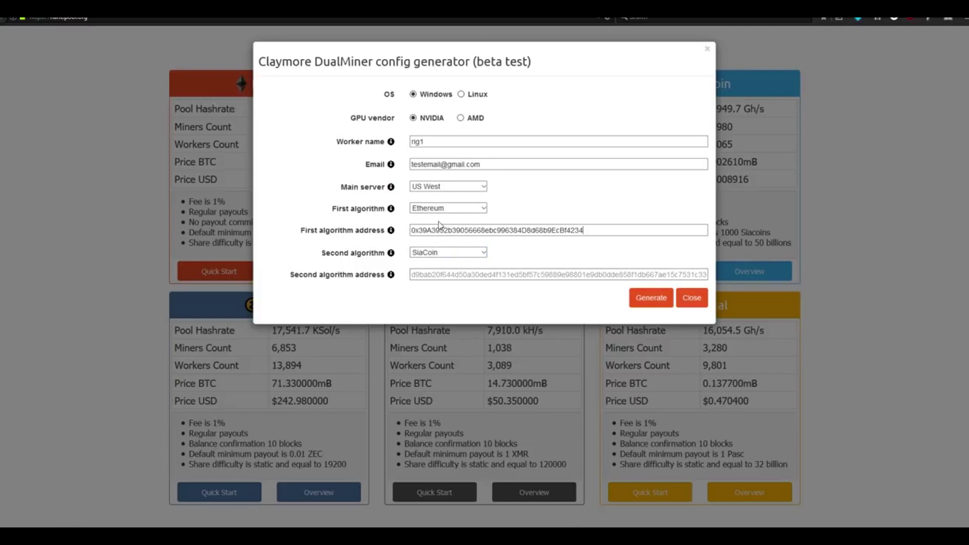
# Paste the wallet as the Ethereum address, set Second algorithm to None, and generate the config download
pyautogui.click(481, 252)
pyautogui.click(474, 280)
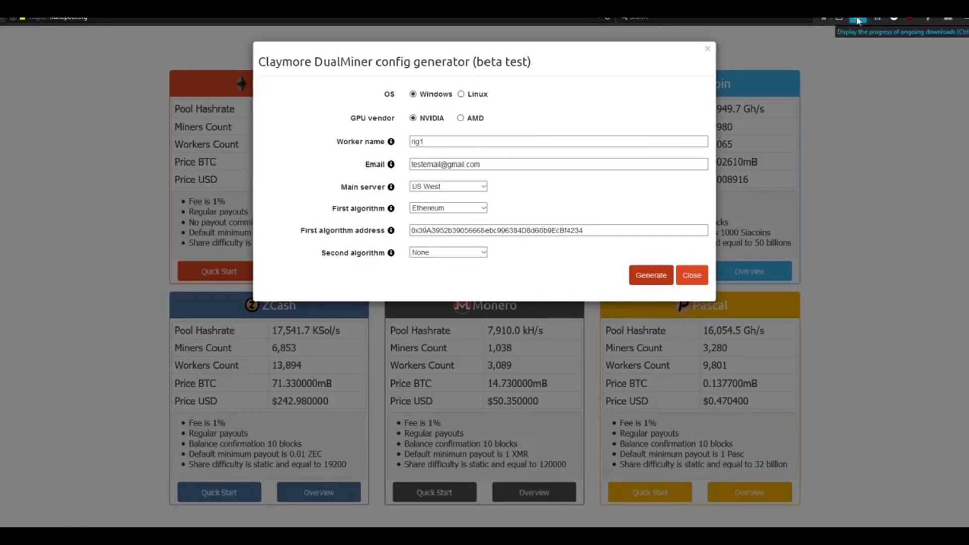
pyautogui.click(692, 275)
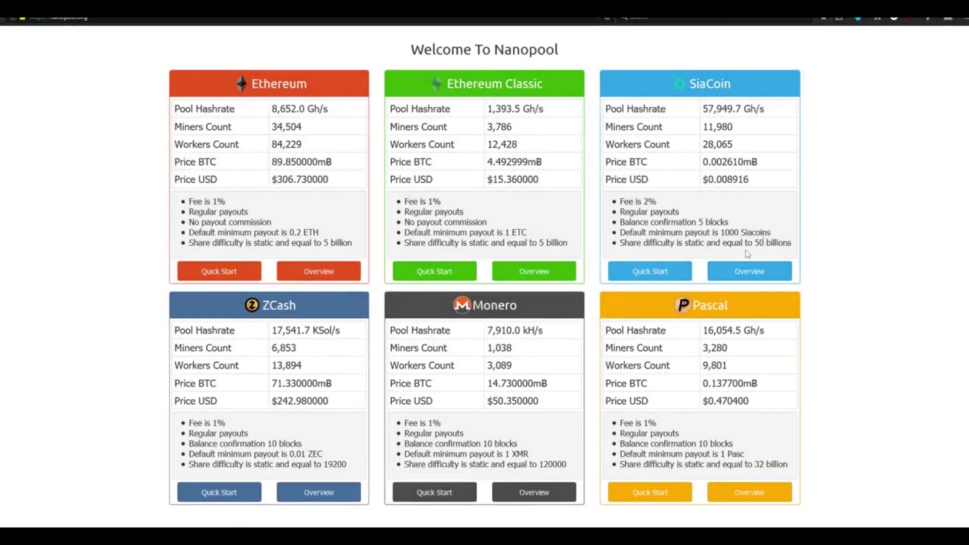
pyautogui.click(859, 19)
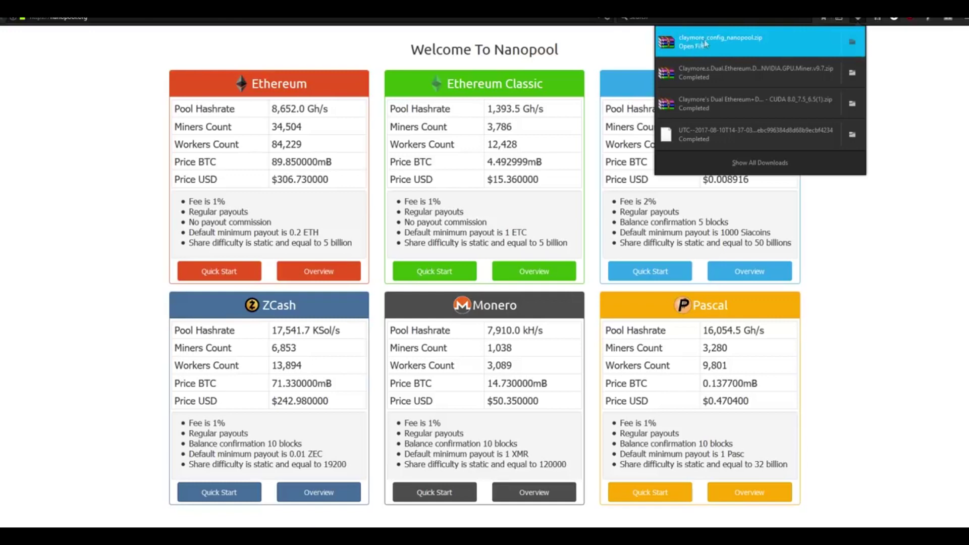
# Extract claymore_config_nanopool.zip into Desktop\Ethereum's Claymore folder, replacing all existing files
pyautogui.click(751, 46)
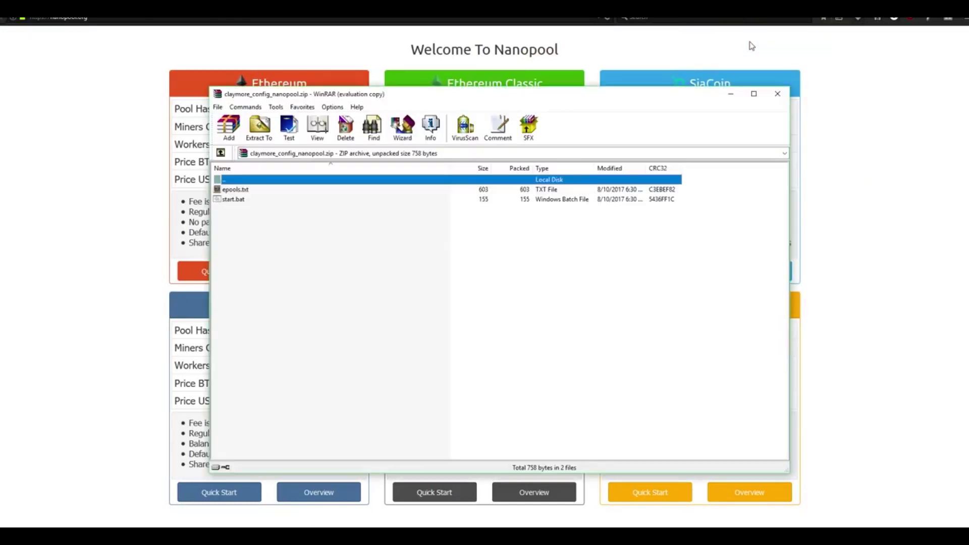
pyautogui.click(259, 130)
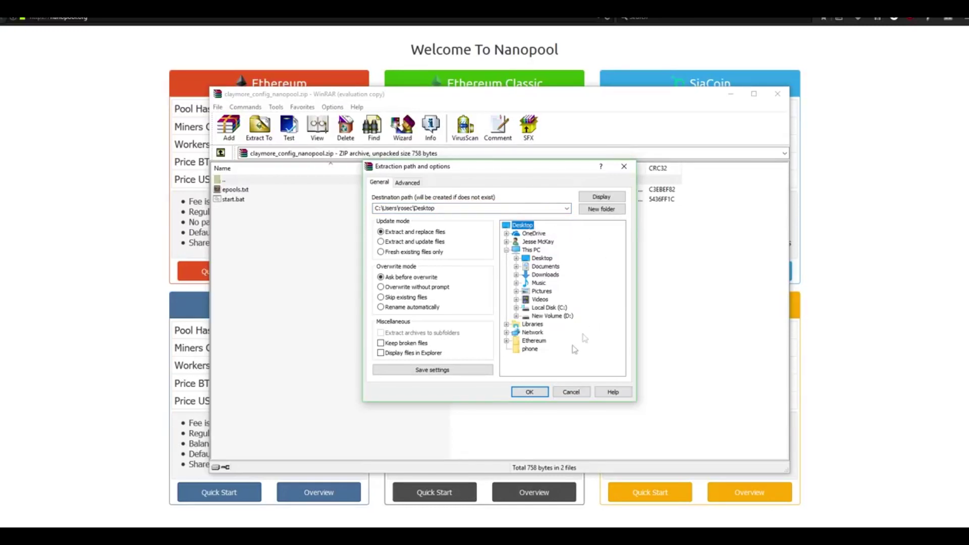
pyautogui.click(533, 341)
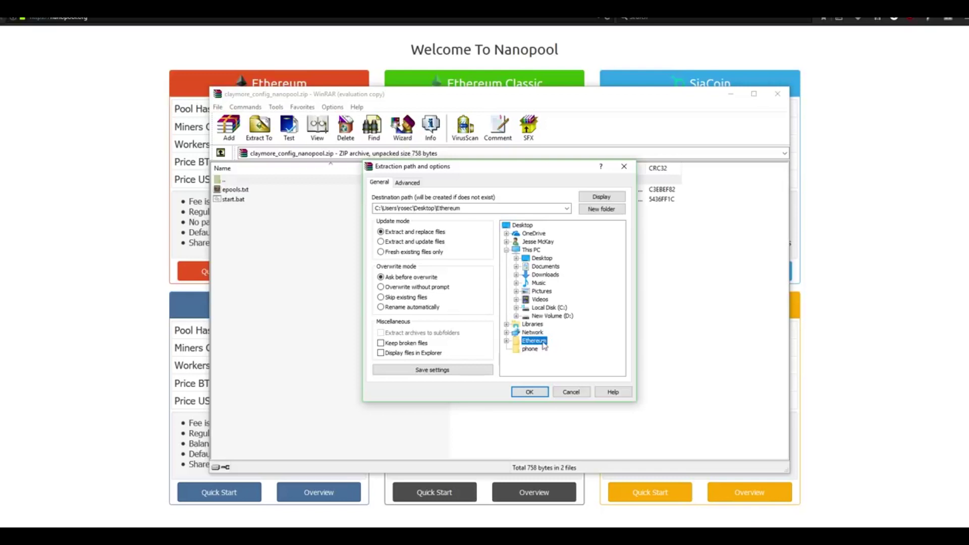
pyautogui.click(506, 341)
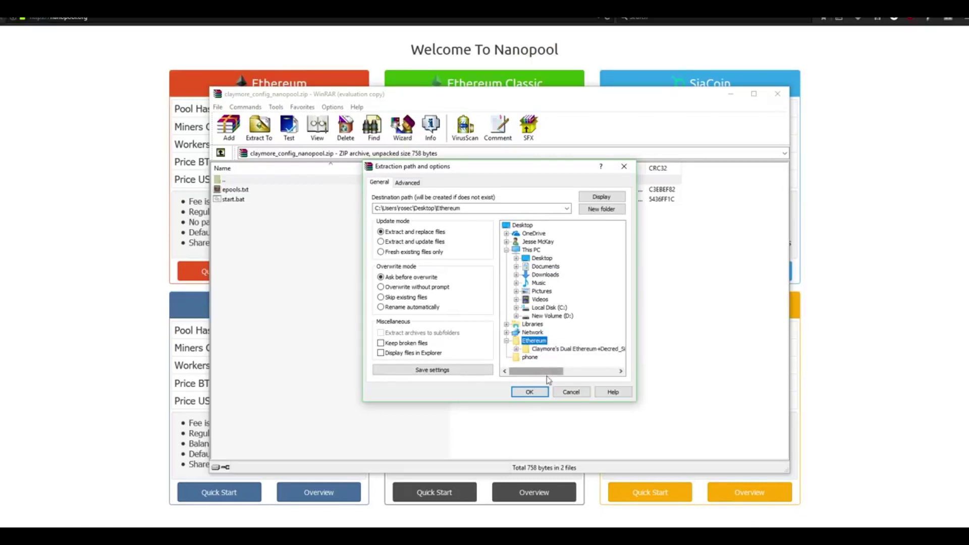
pyautogui.click(557, 351)
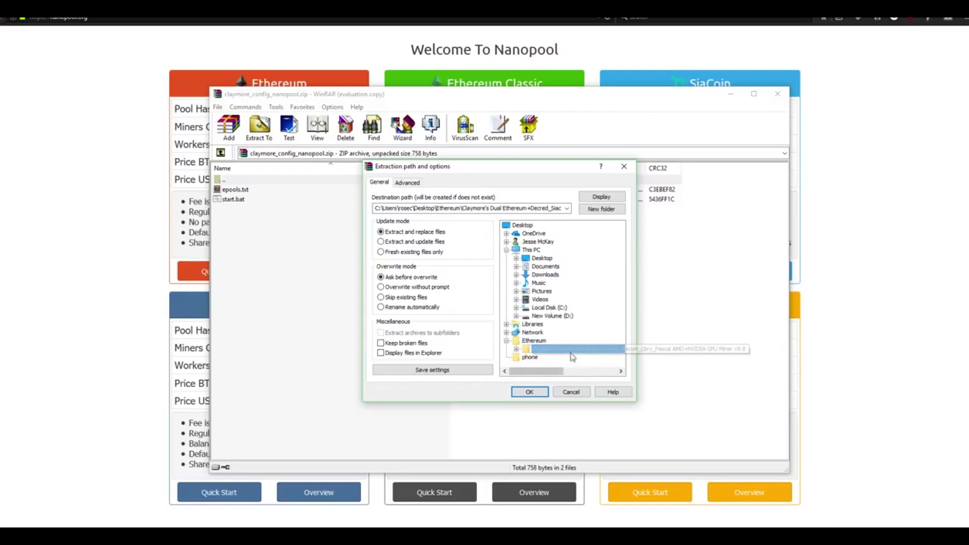
pyautogui.click(529, 392)
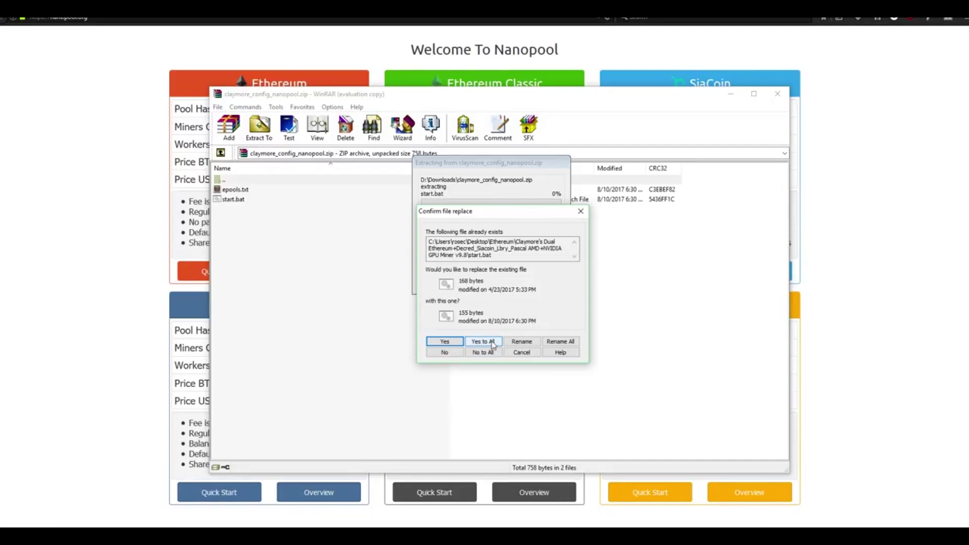
pyautogui.click(493, 345)
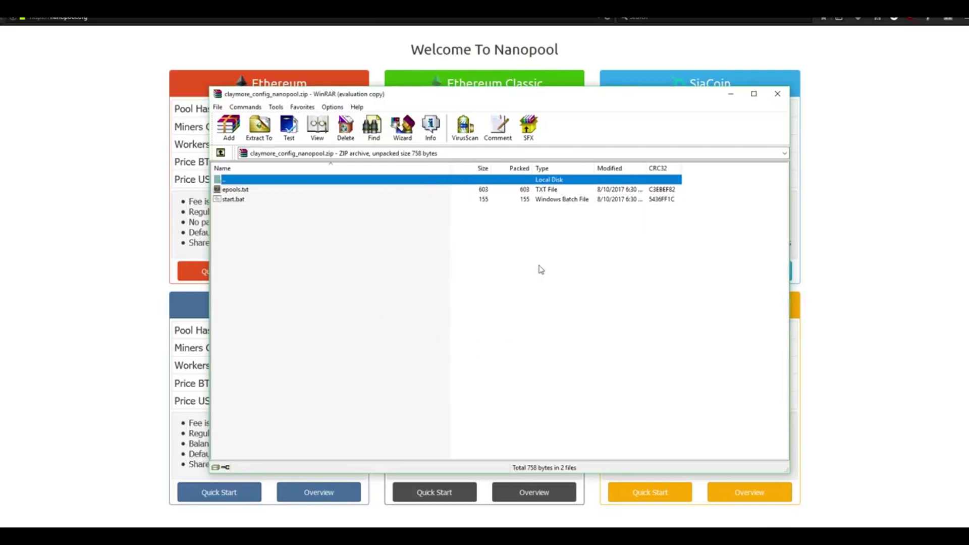
# Close WinRAR, open the Claymore's Dual Ethereum folder inside Desktop's Ethereum folder, and select start.bat
pyautogui.click(777, 98)
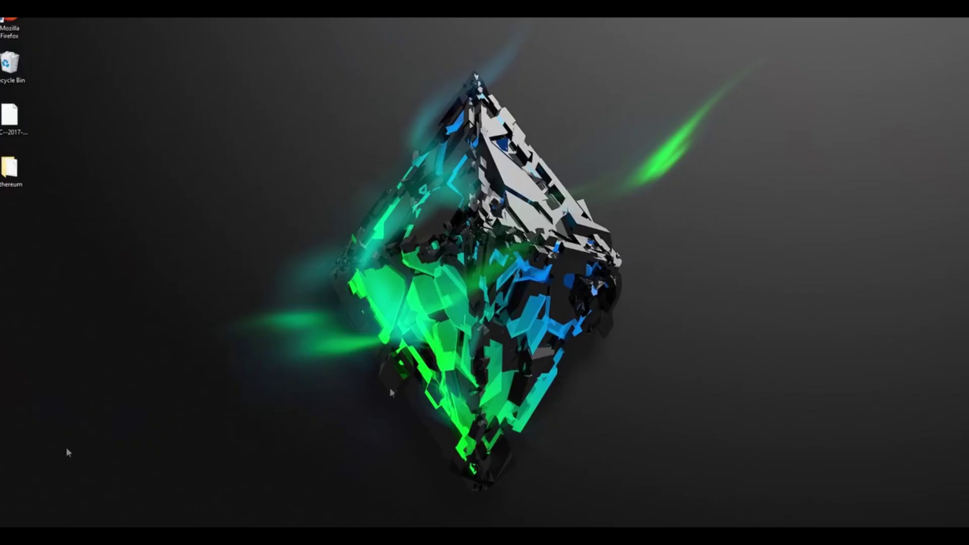
pyautogui.doubleClick(20, 174)
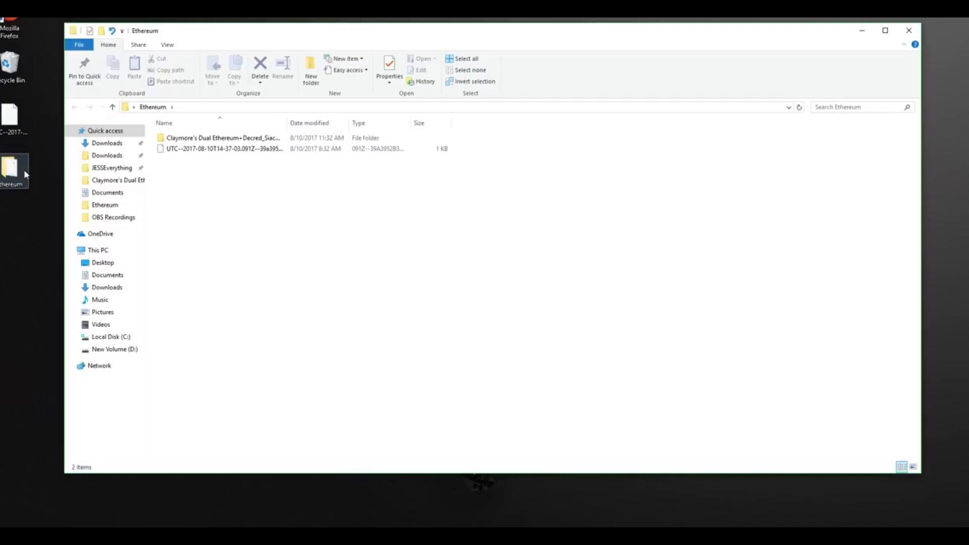
pyautogui.doubleClick(233, 139)
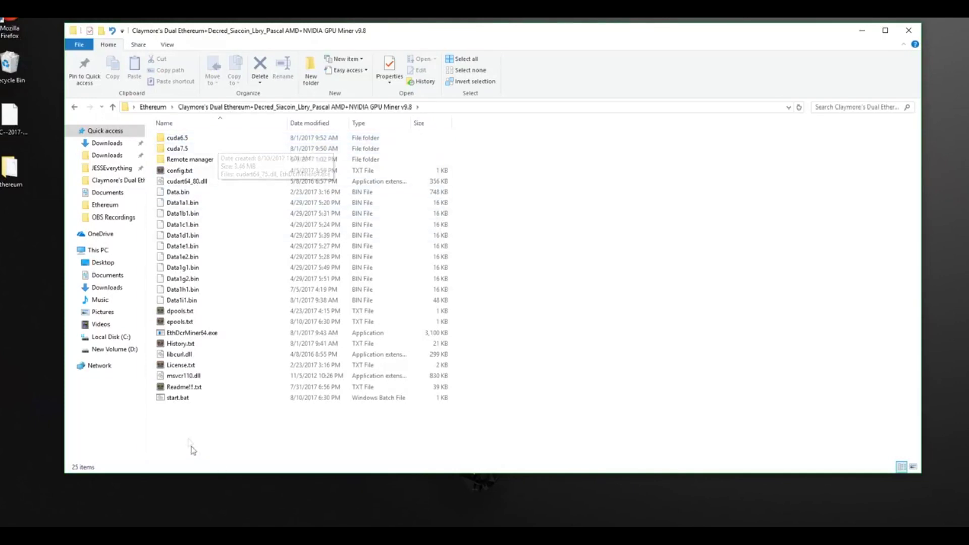
pyautogui.click(185, 400)
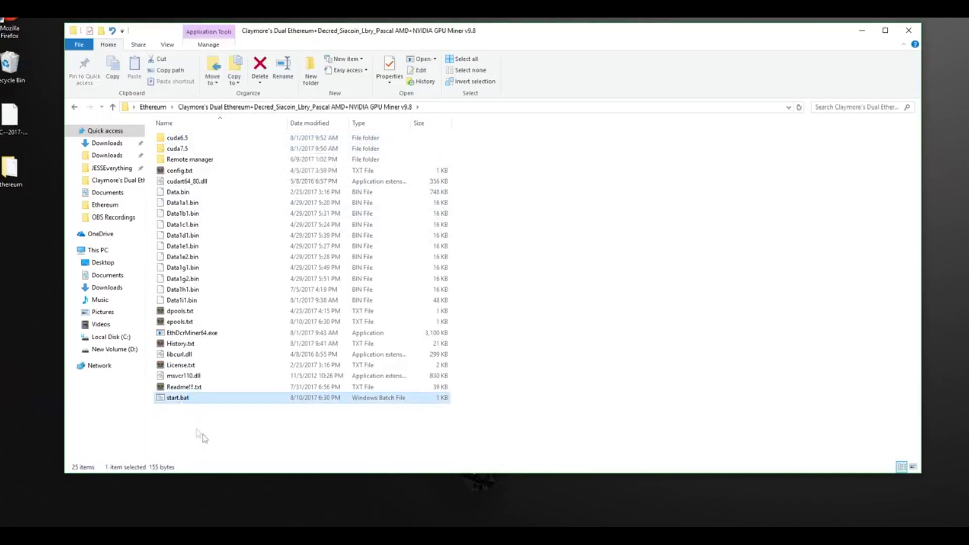
# Edit start.bat in Notepad and confirm it uses eth-us-west1.nanopool.org:9999, the wallet and rig1
pyautogui.rightClick(183, 402)
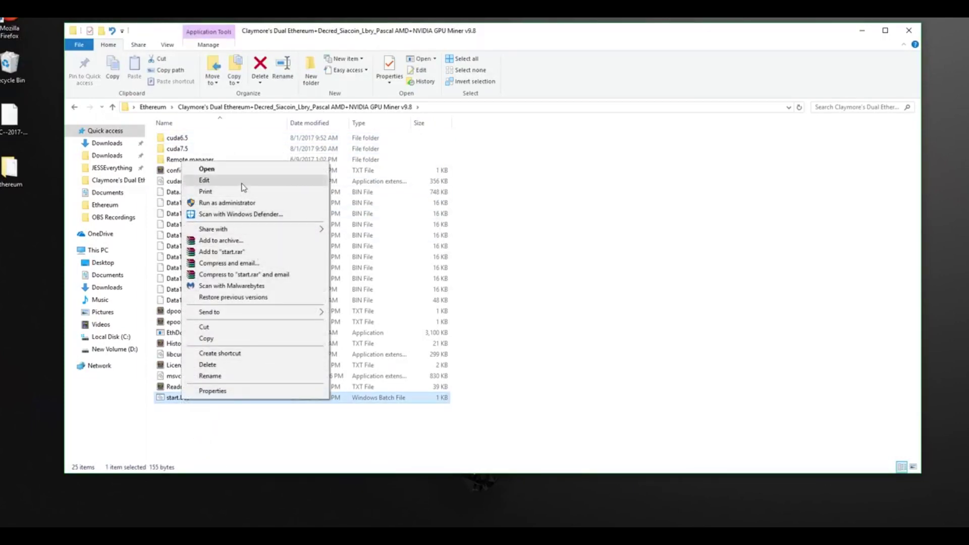
pyautogui.click(204, 180)
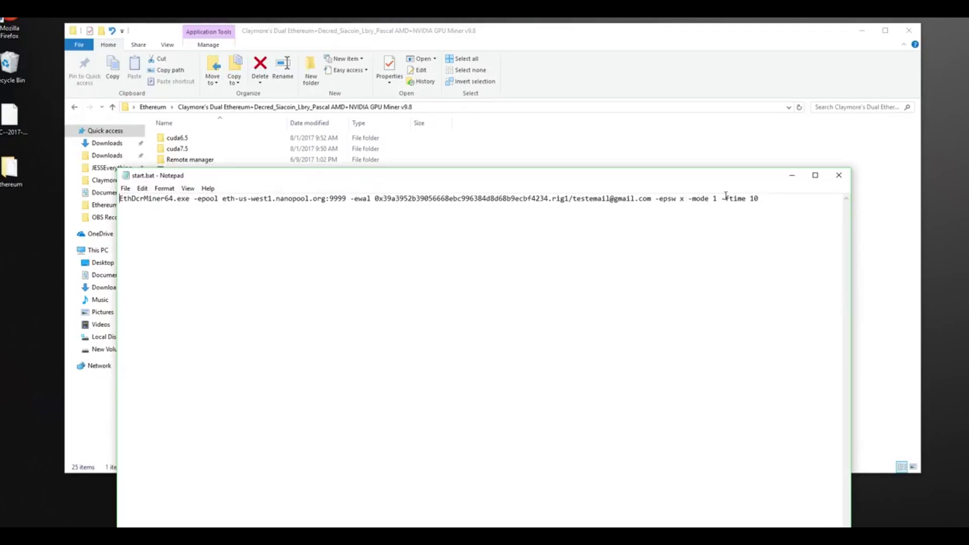
pyautogui.moveTo(375, 199); pyautogui.dragTo(651, 200)
pyautogui.click(644, 228)
# Close Notepad and run start.bat to launch the Claymore miner
pyautogui.click(847, 179)
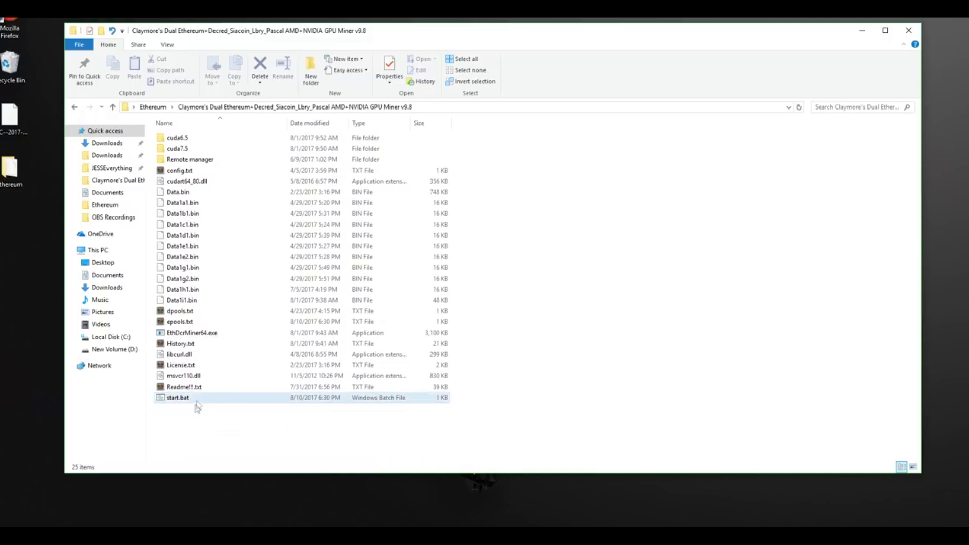
pyautogui.doubleClick(185, 431)
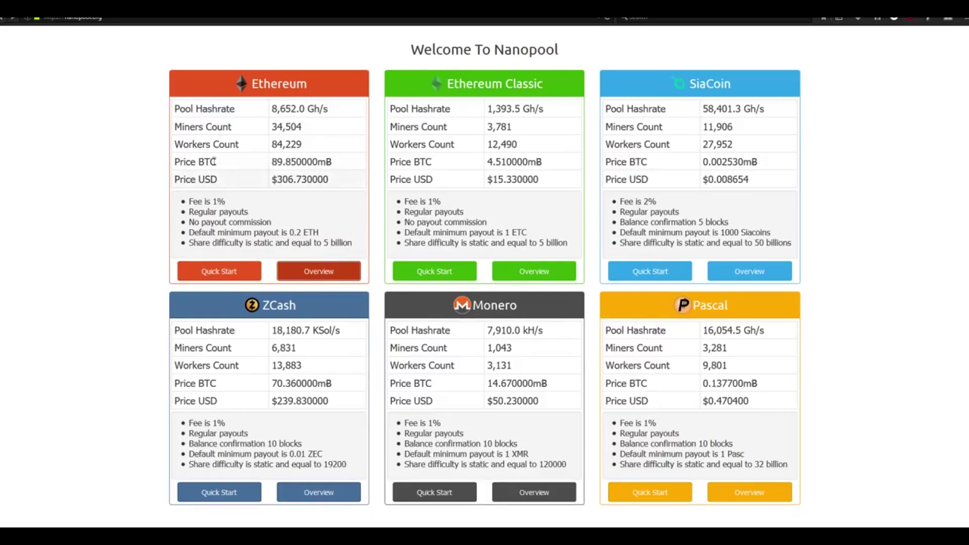
# From the Ethereum pool overview, search the pasted wallet address to open its account stats
pyautogui.click(323, 268)
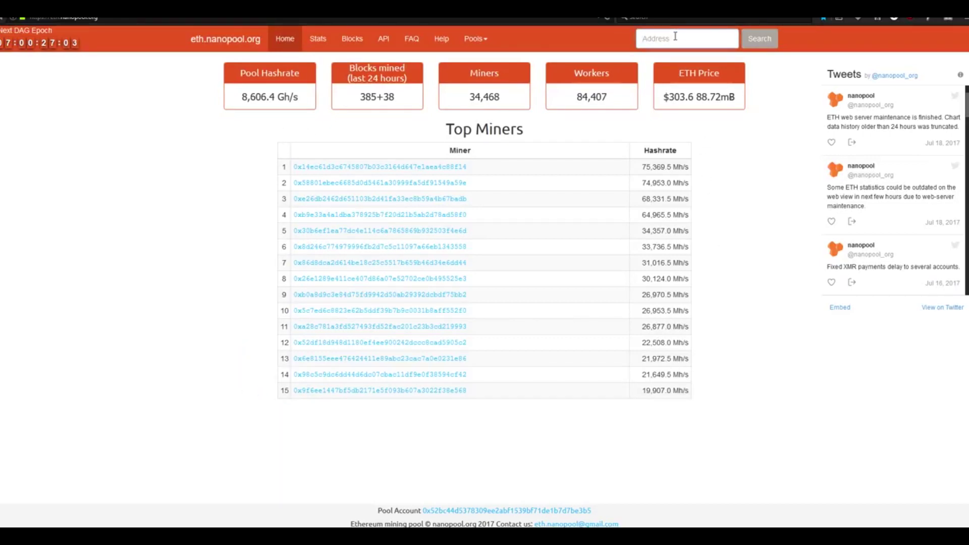
pyautogui.hotkey('ctrl', 'v')
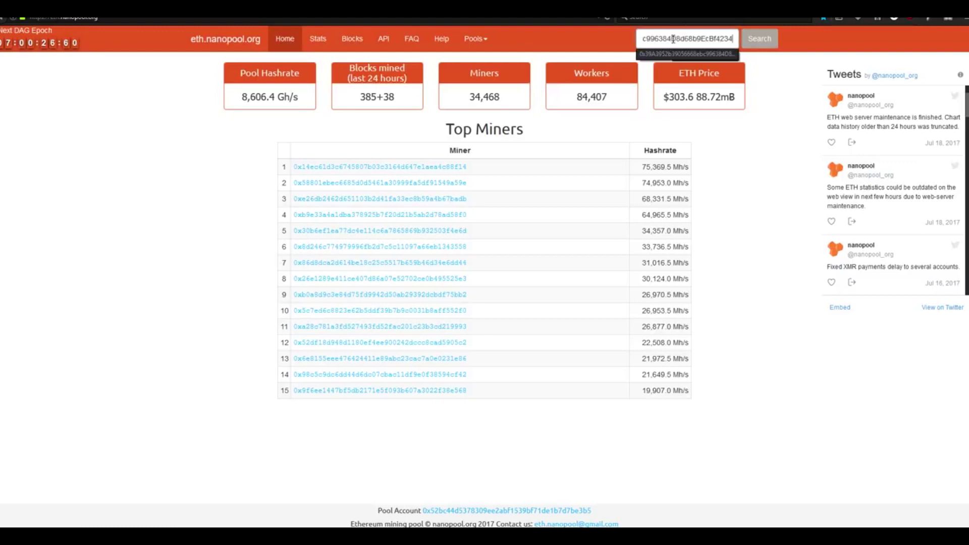
pyautogui.click(763, 40)
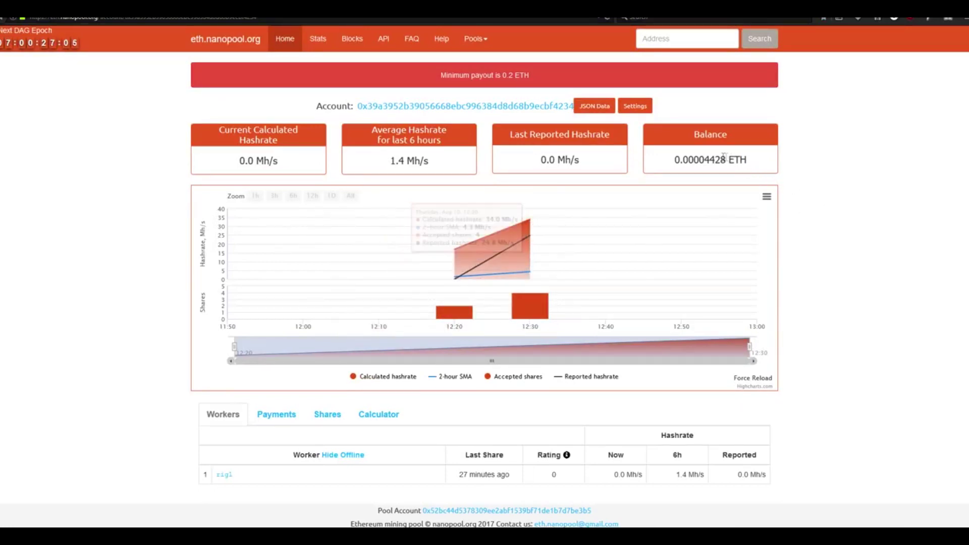
# Inspect the 0.00004428 ETH balance, then open the account's User Settings
pyautogui.moveTo(677, 159); pyautogui.dragTo(755, 159)
pyautogui.click(641, 128)
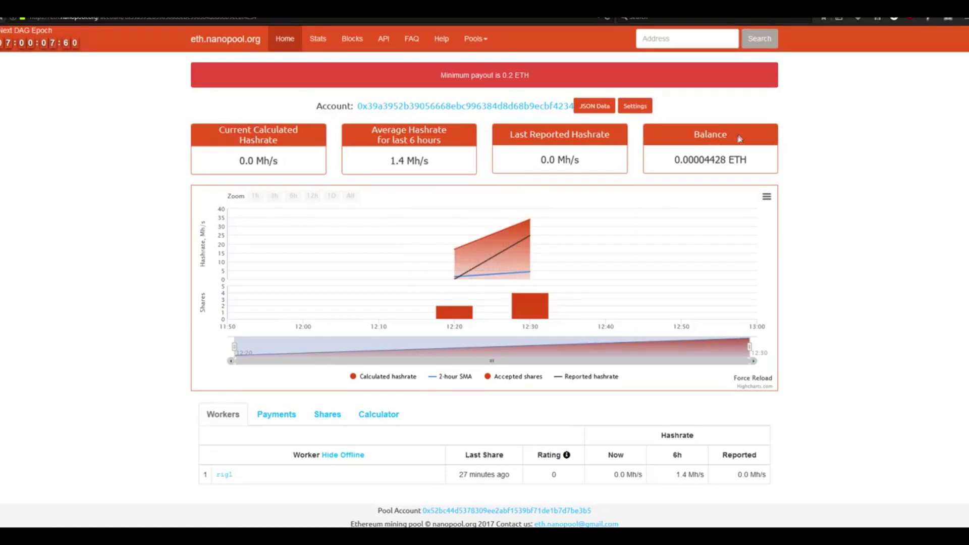
pyautogui.moveTo(690, 160); pyautogui.dragTo(765, 160)
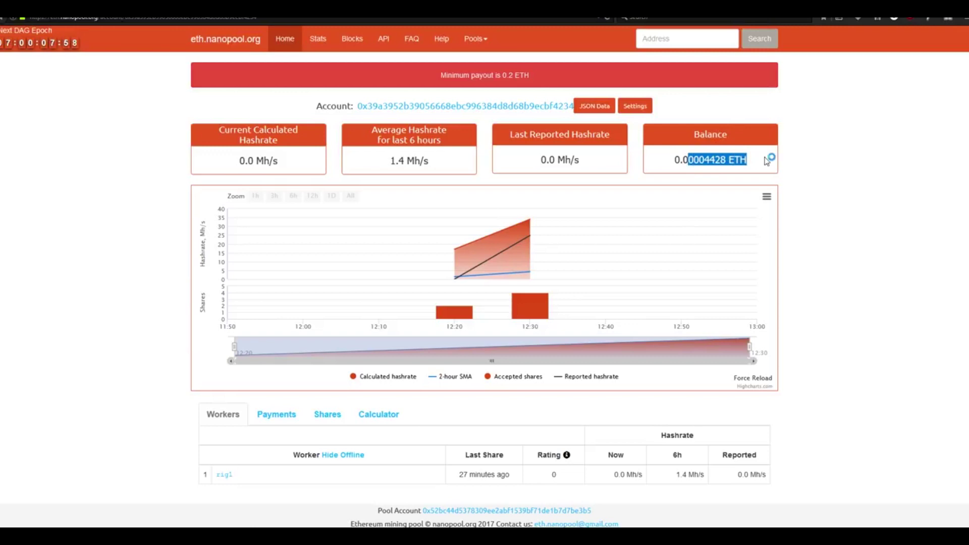
pyautogui.click(797, 180)
pyautogui.moveTo(754, 160); pyautogui.dragTo(669, 167)
pyautogui.click(838, 171)
pyautogui.moveTo(755, 167); pyautogui.dragTo(677, 165)
pyautogui.click(793, 177)
pyautogui.click(634, 106)
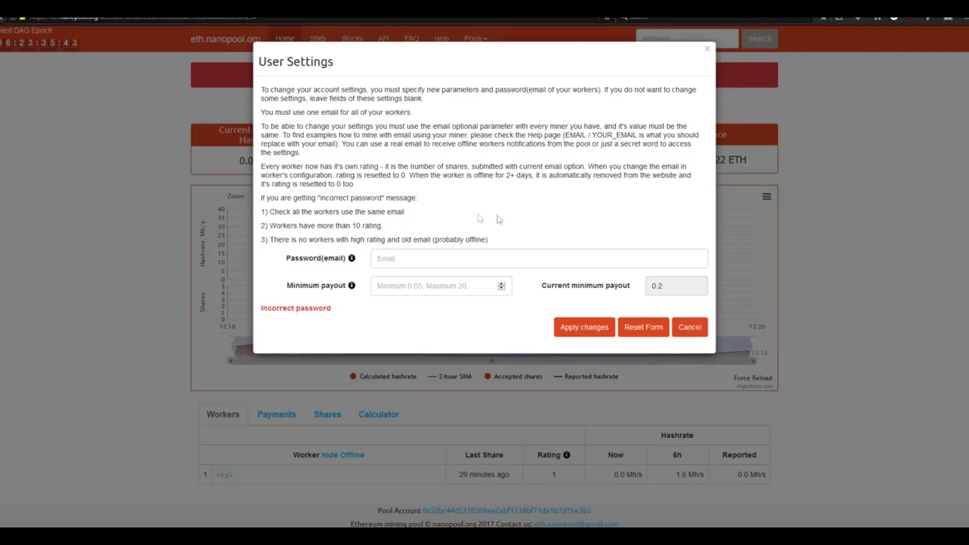
# Enter the worker's e-mail in Password(email) and set the minimum payout to .05
pyautogui.click(445, 252)
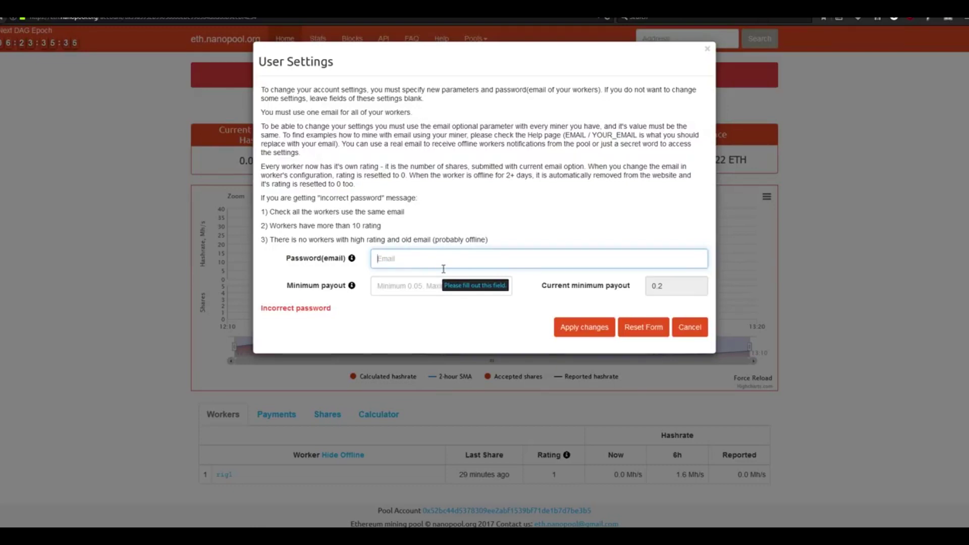
pyautogui.write('testemai')
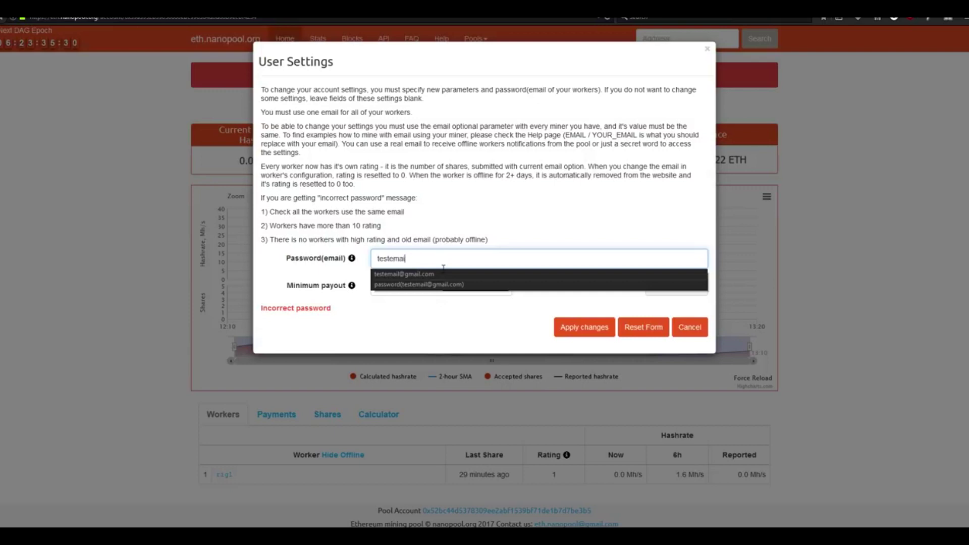
pyautogui.write('l@gmail.com')
pyautogui.click(565, 227)
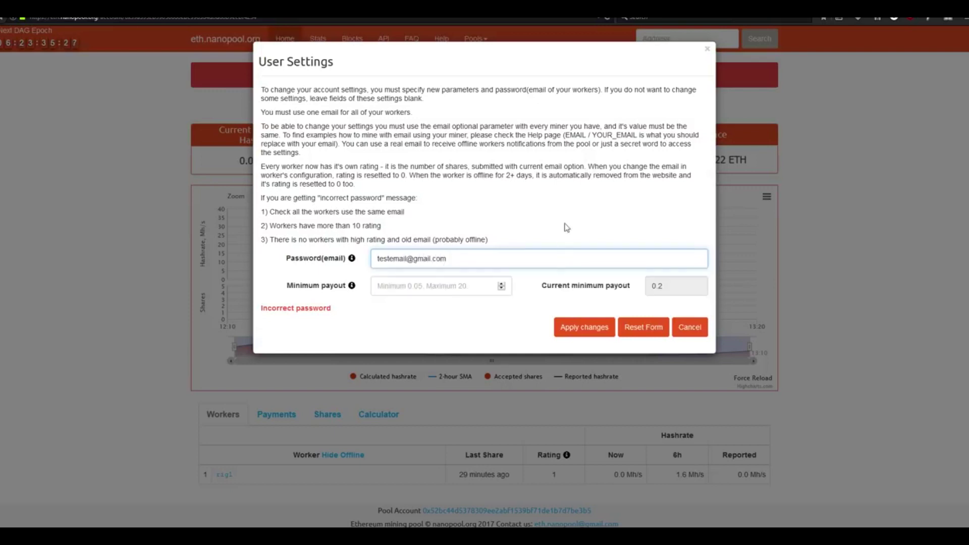
pyautogui.click(434, 291)
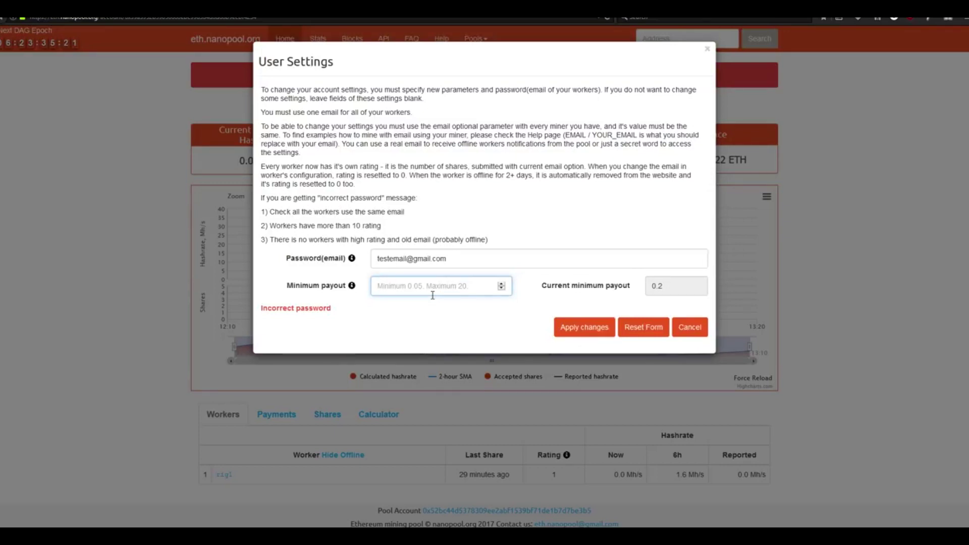
pyautogui.write('.05')
pyautogui.click(423, 327)
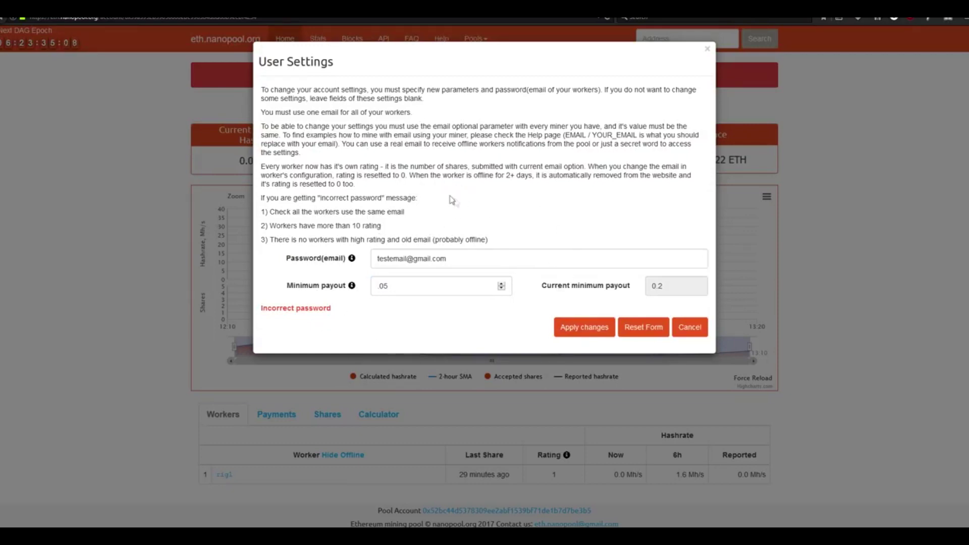
# Apply the payout change and highlight the Incorrect password error it returns
pyautogui.click(584, 328)
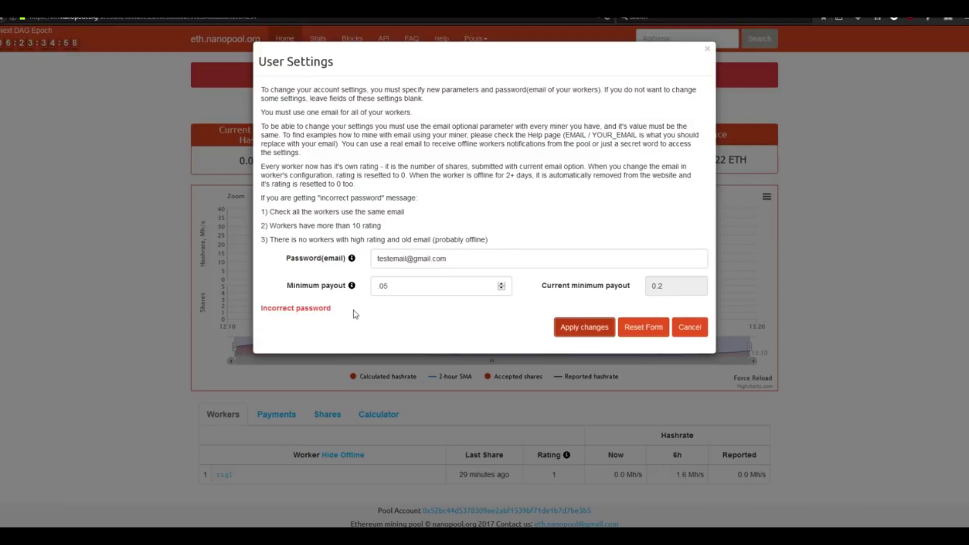
pyautogui.click(402, 323)
pyautogui.moveTo(388, 310); pyautogui.dragTo(259, 309)
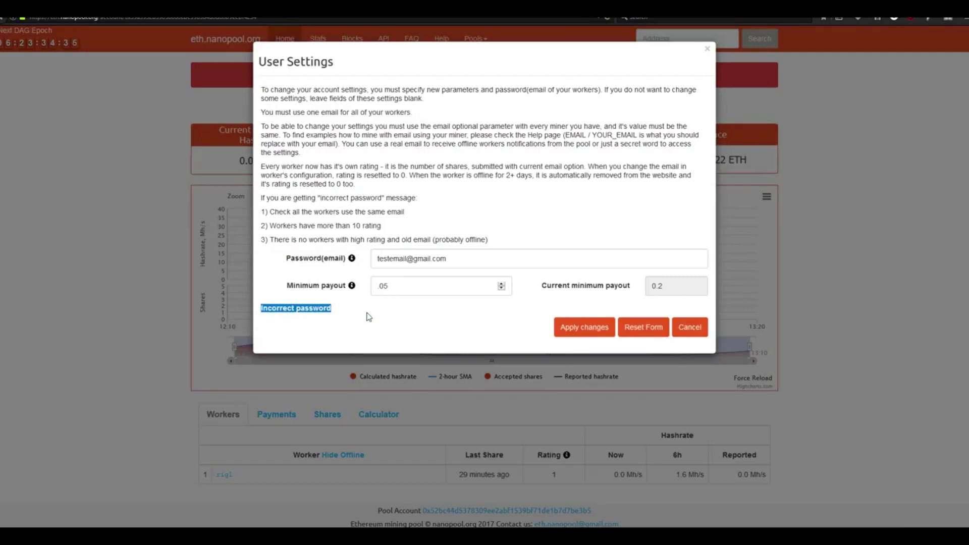
pyautogui.click(690, 327)
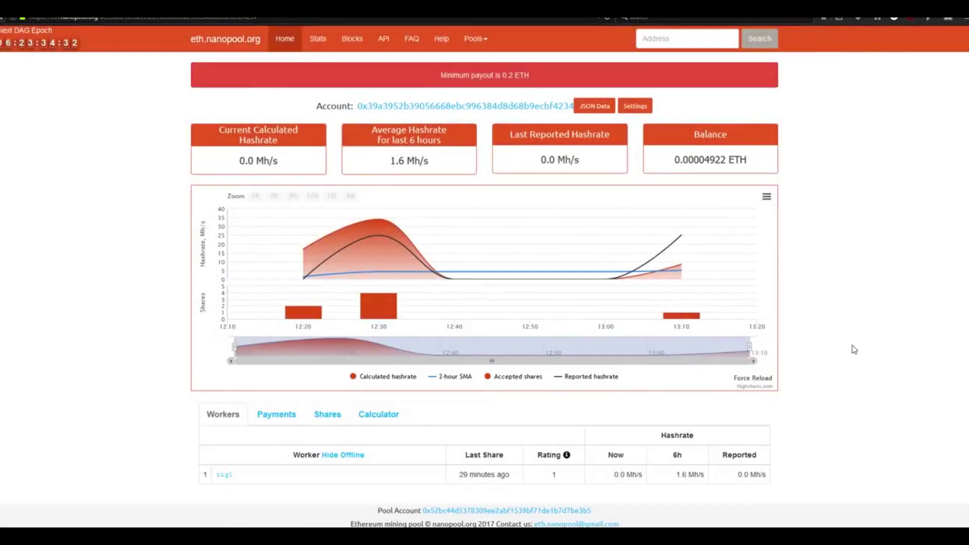